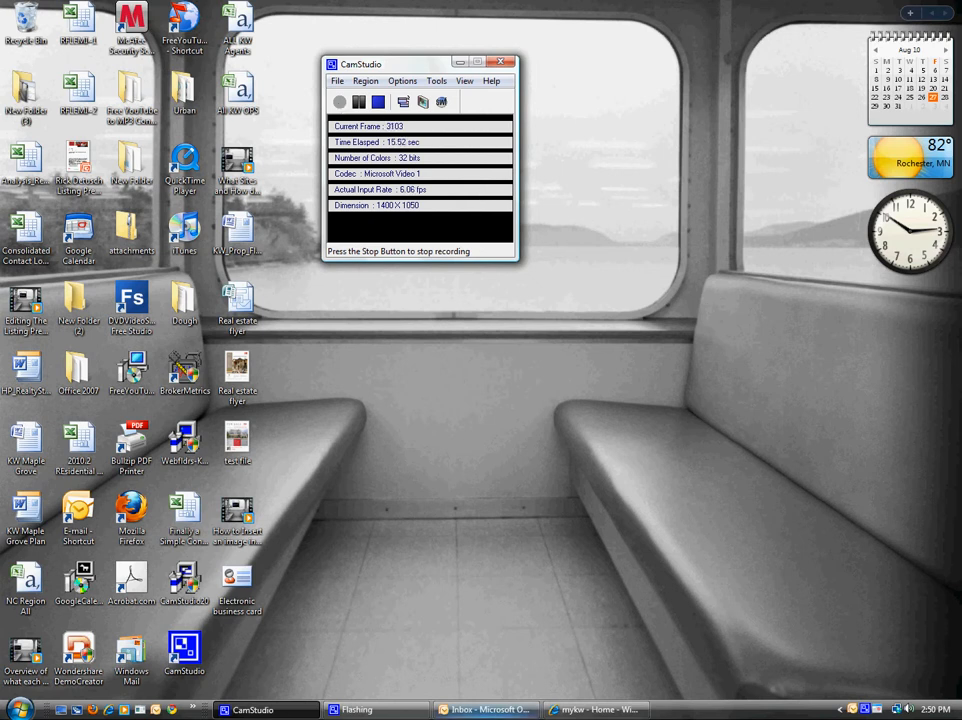
# Step: Bring the Outlook Inbox window to the front from the taskbar
pyautogui.click(495, 710)
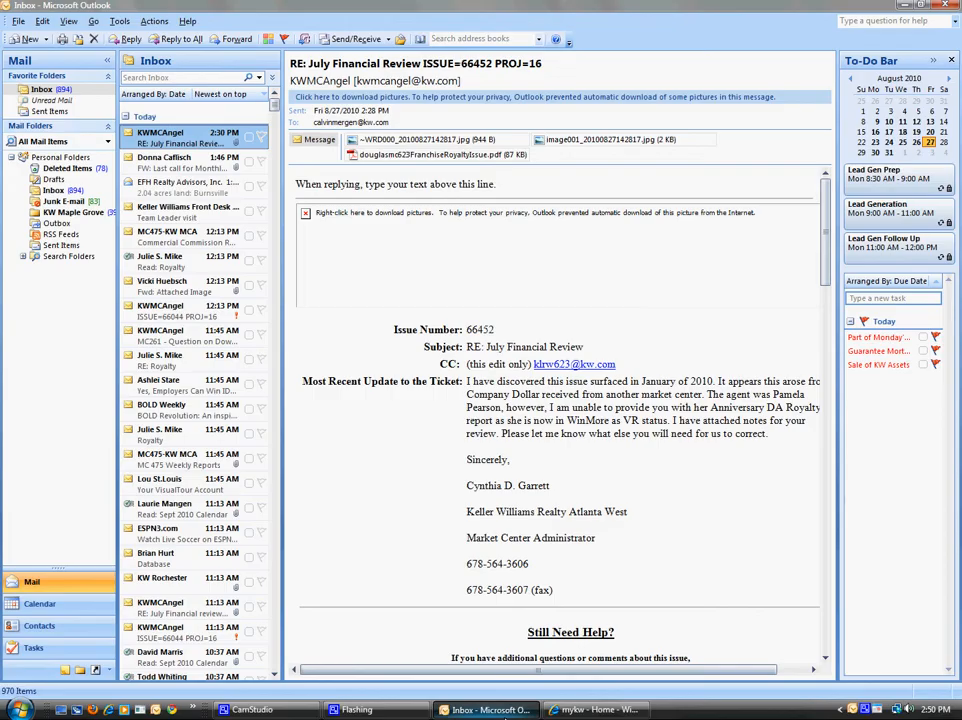
# Step: Minimize the Outlook Inbox window using its taskbar button
pyautogui.click(505, 712)
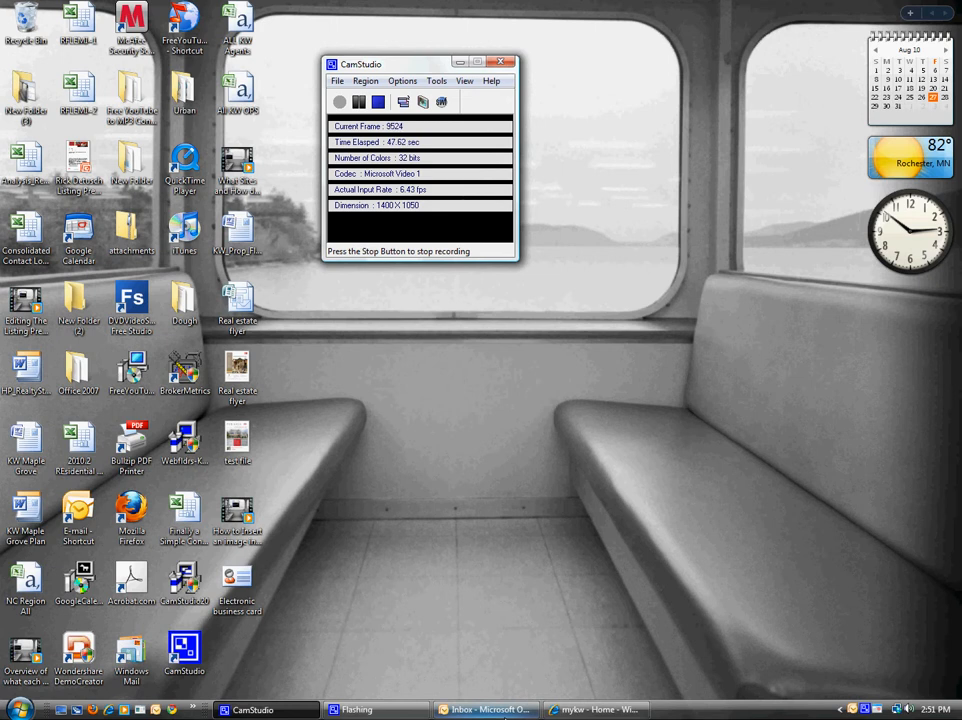
# Step: In the mykw browser window, go to the kw.com Keller Williams site
pyautogui.click(590, 710)
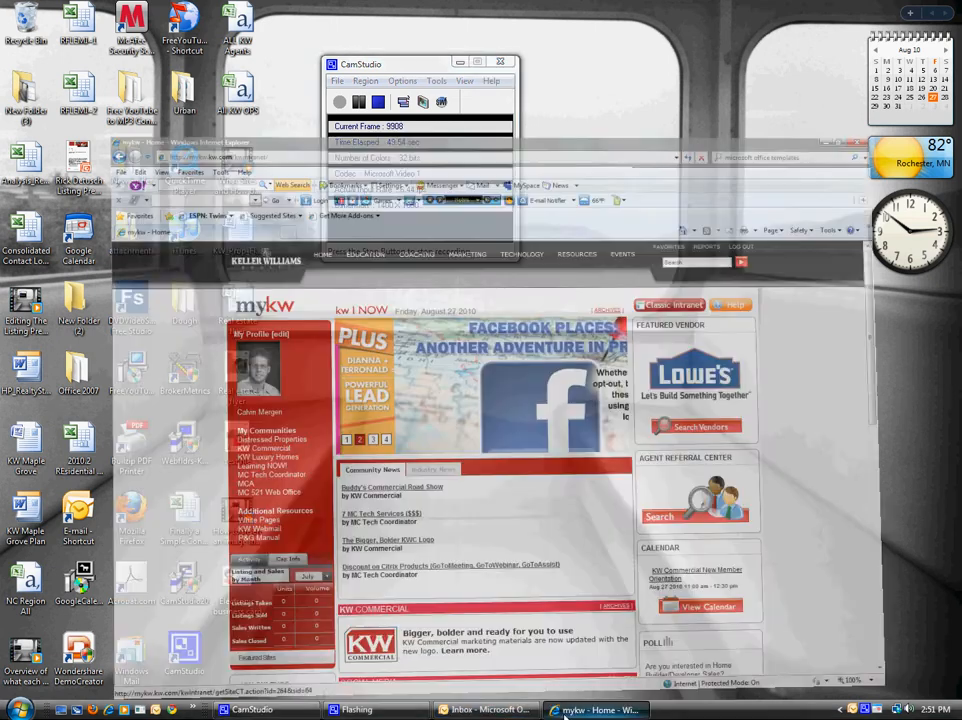
pyautogui.click(276, 26)
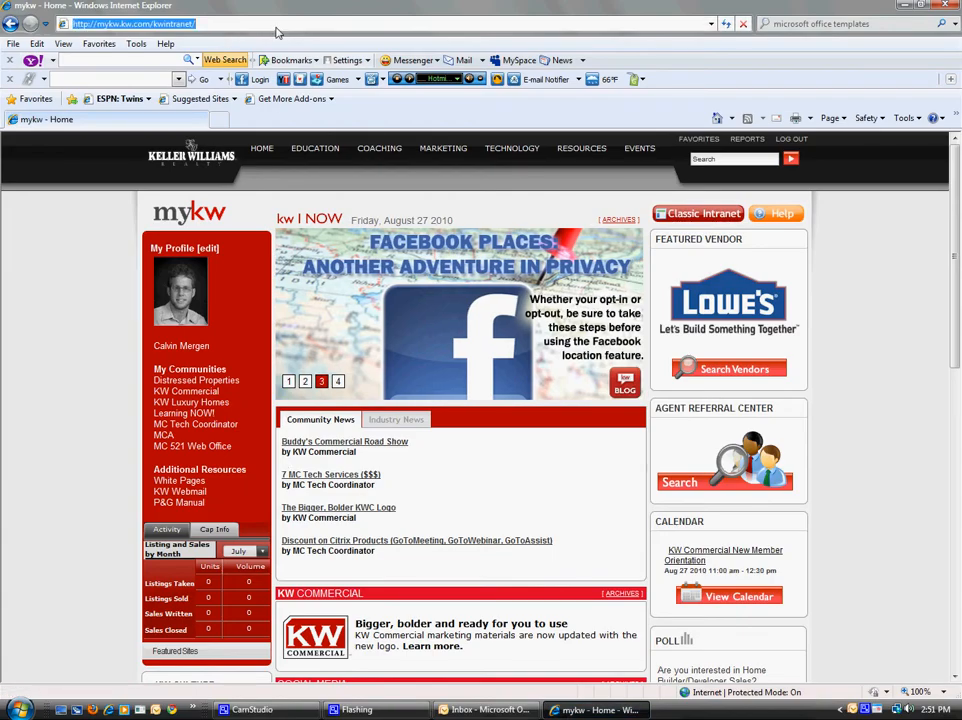
pyautogui.write('kw')
pyautogui.hotkey('shift', 'Return')
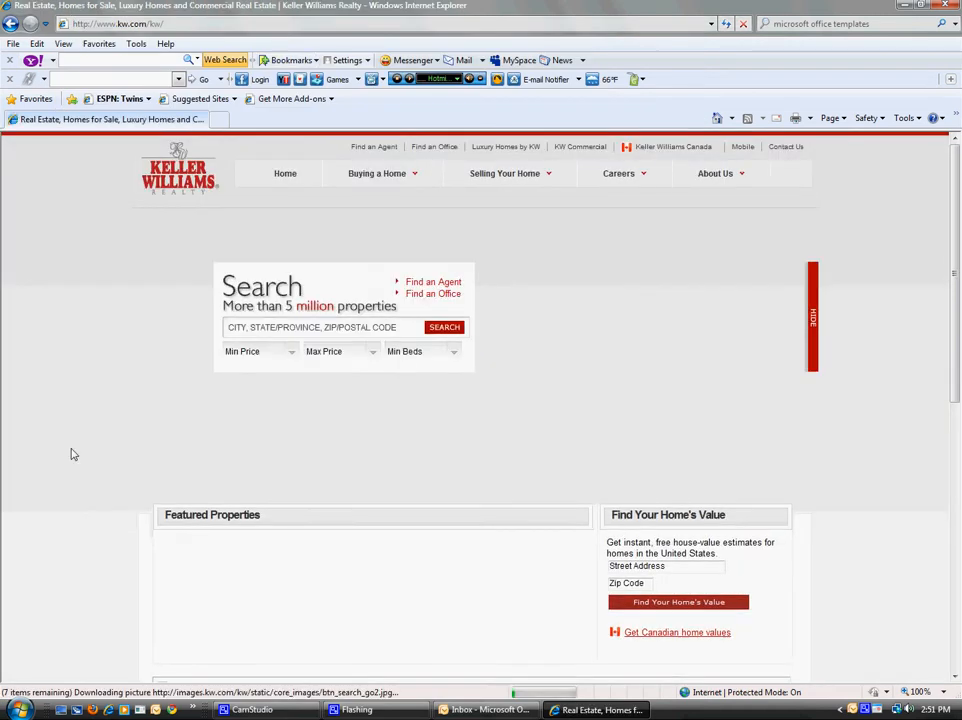
# Step: Sign in to mykw with the username and password in the kw.com footer form
pyautogui.scroll(-5, 71, 455)
pyautogui.click(214, 580)
pyautogui.press('Tab')
pyautogui.write('••••••••')
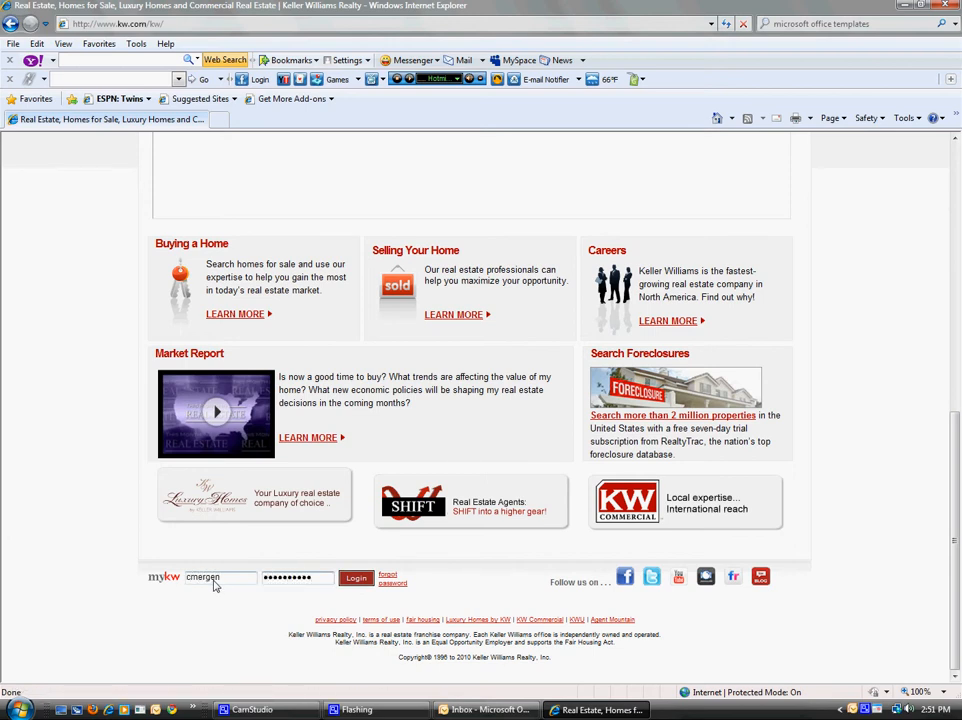
pyautogui.press('Return')
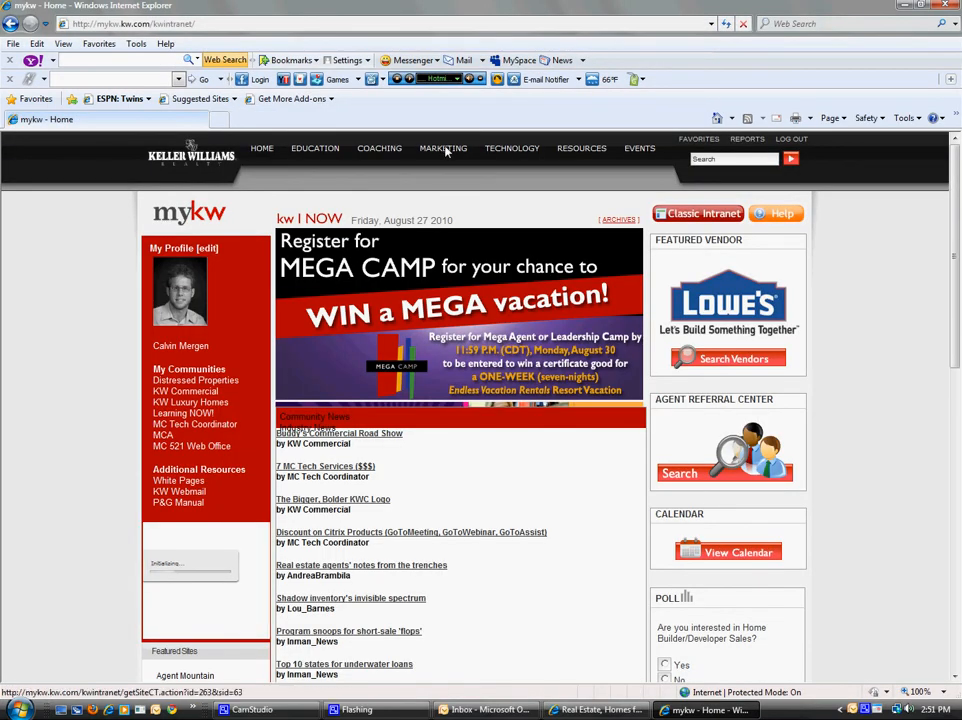
# Step: Open Marketing > NEW! Business Basics and scroll through the stationery, flier and PowerPoint templates
pyautogui.click(446, 151)
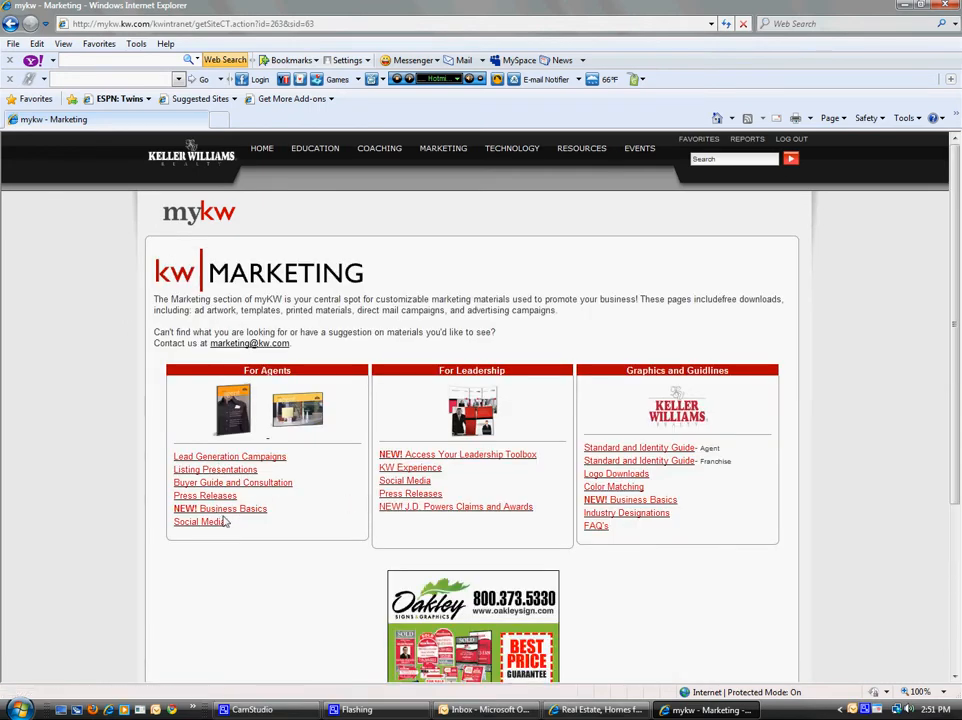
pyautogui.click(205, 509)
pyautogui.scroll(-3, 250, 390)
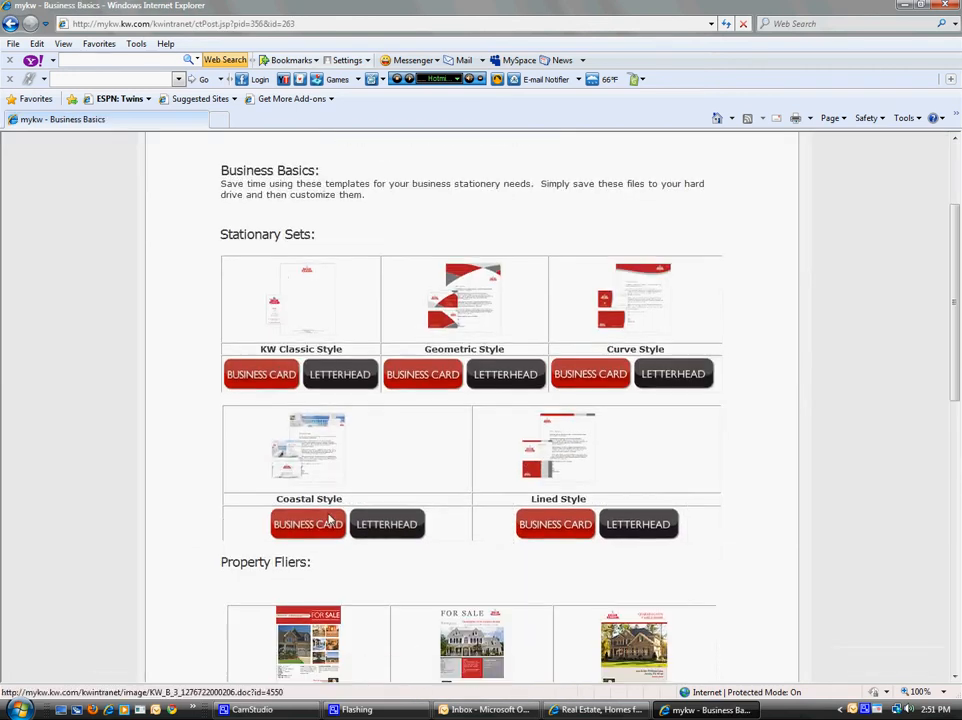
pyautogui.scroll(-3, 352, 358)
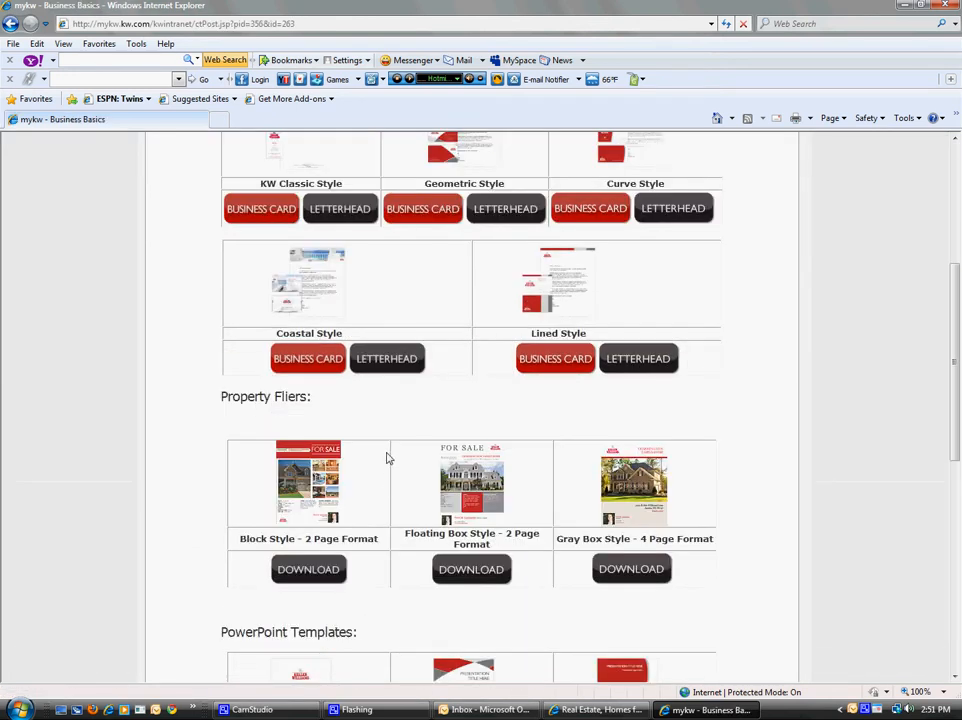
pyautogui.scroll(3, 390, 420)
pyautogui.scroll(-1, 410, 400)
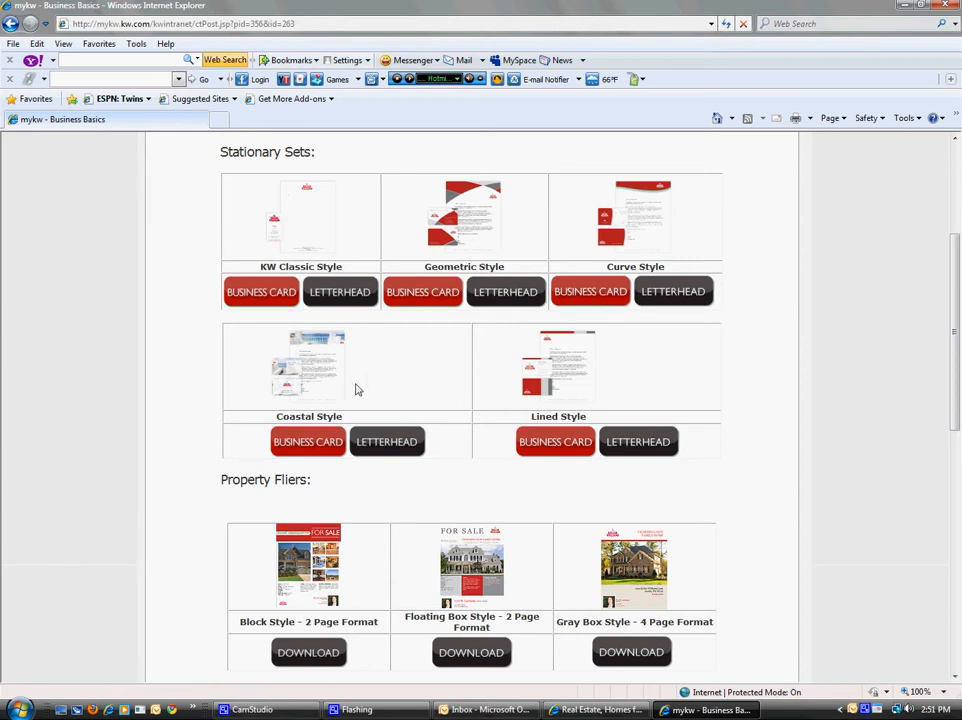
pyautogui.scroll(-3, 492, 458)
pyautogui.scroll(-7, 485, 520)
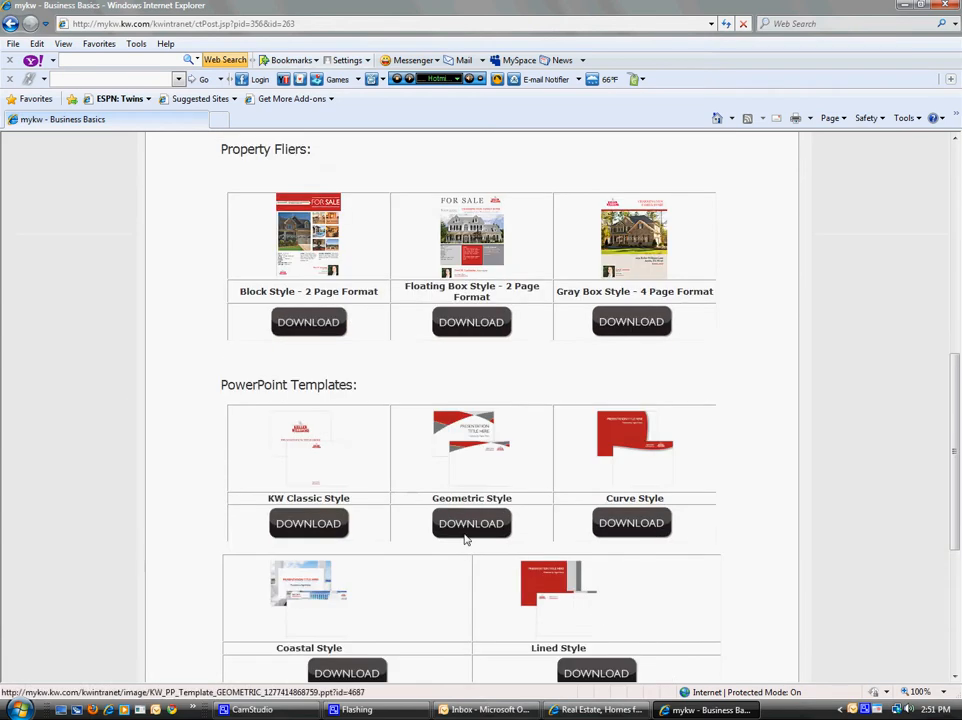
pyautogui.scroll(13, 474, 597)
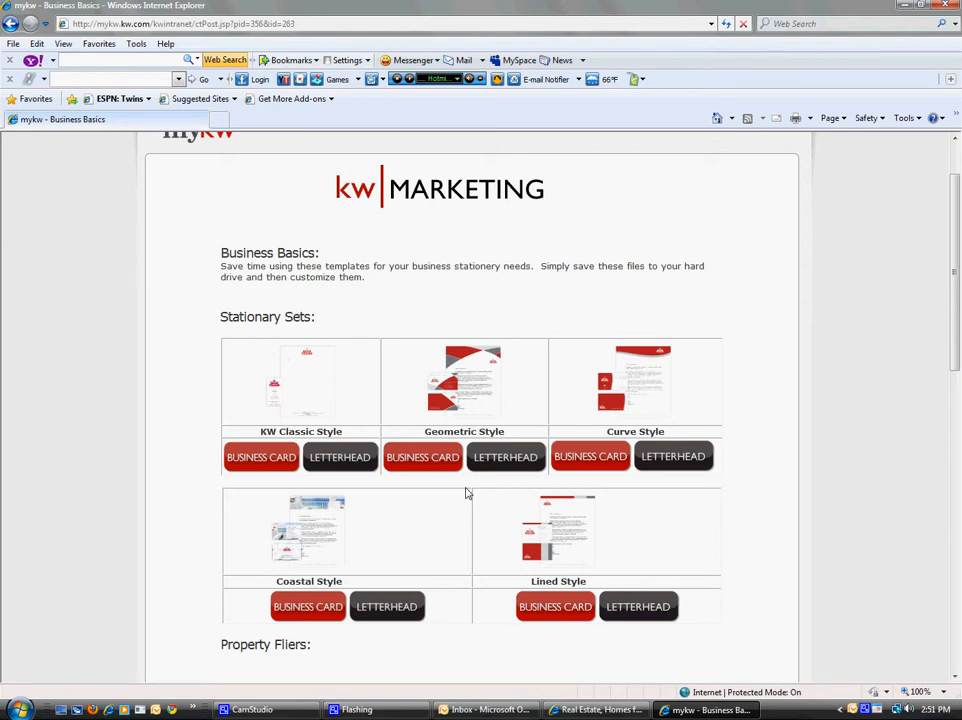
# Step: Save the Coastal Style business card (KW_B_3_1276722000206.doc) to the desktop and close both browser windows
pyautogui.click(315, 607)
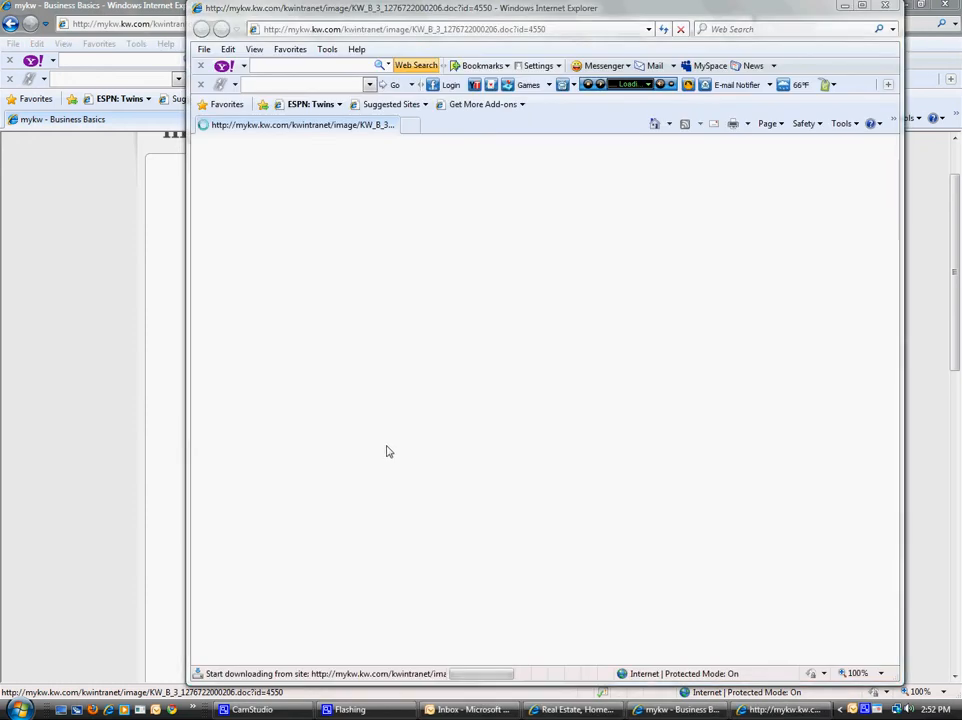
pyautogui.click(518, 358)
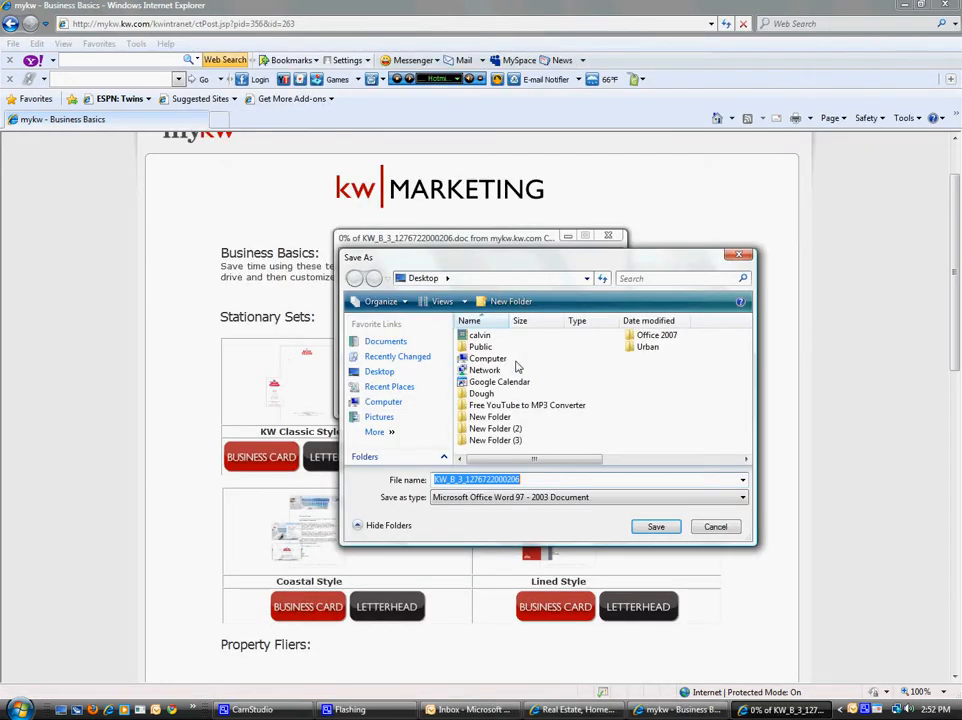
pyautogui.click(655, 526)
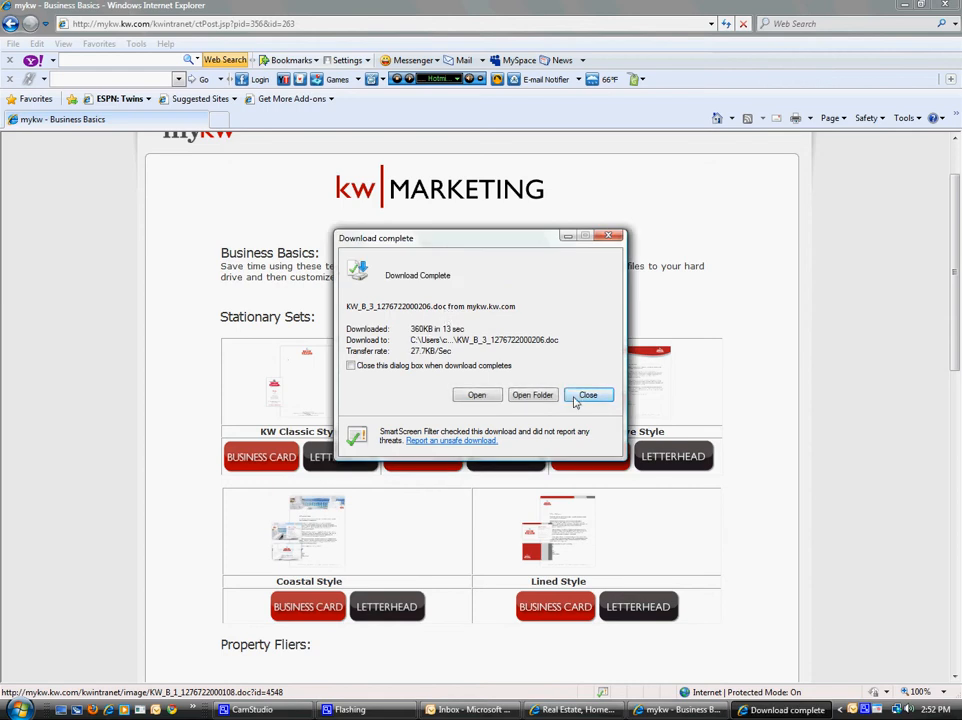
pyautogui.click(590, 394)
pyautogui.click(955, 5)
pyautogui.click(955, 5)
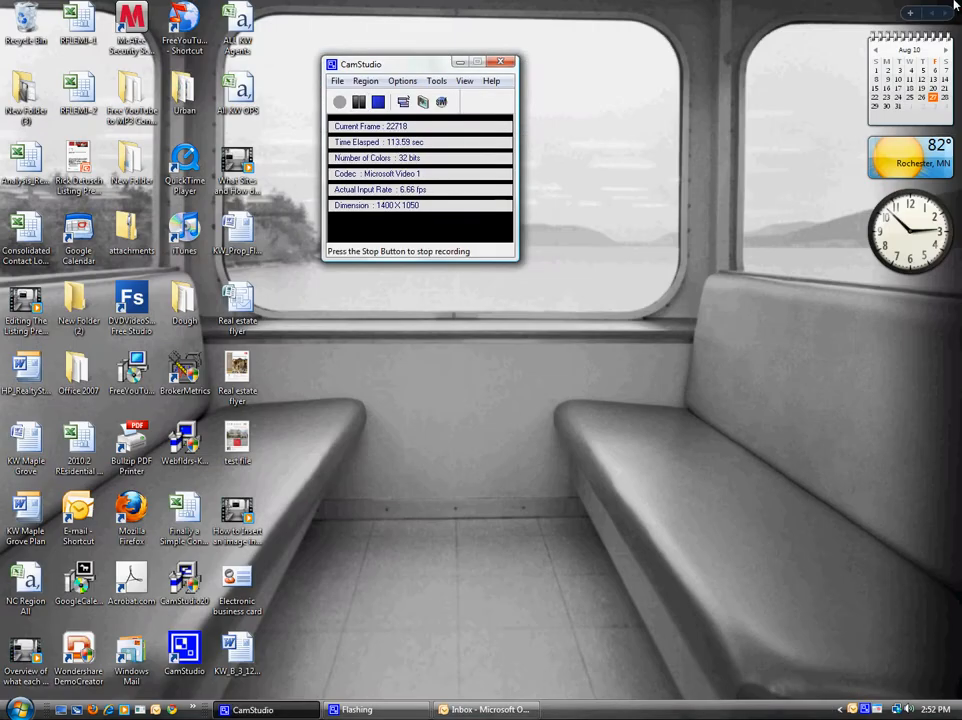
# Step: Open the KW_B_3 business card document in Word and select the card table's left column and top row
pyautogui.click(238, 660)
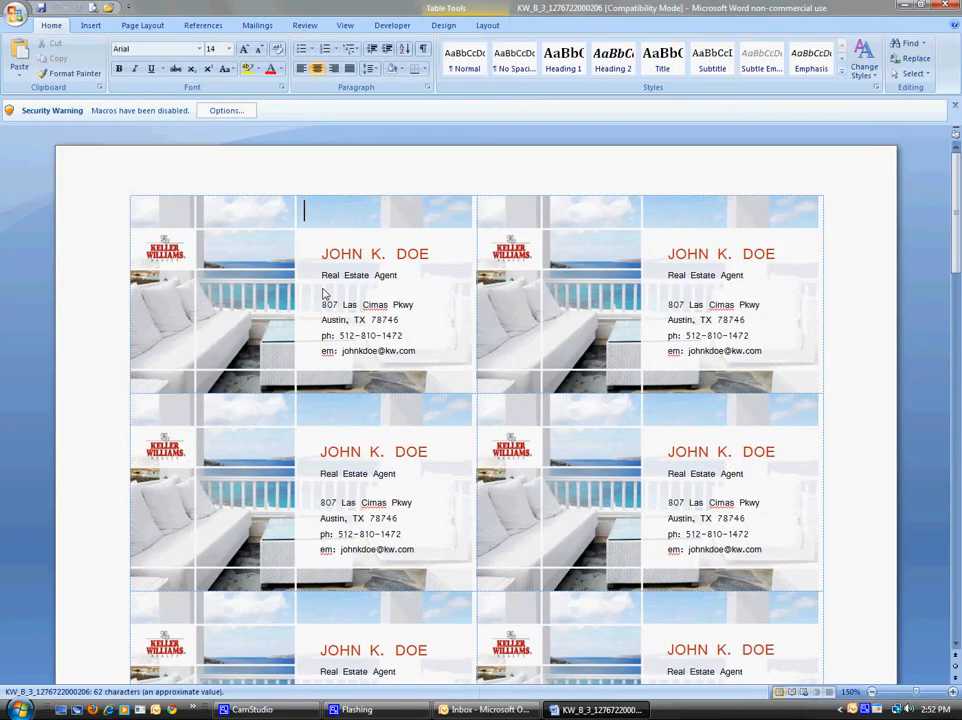
pyautogui.click(364, 254)
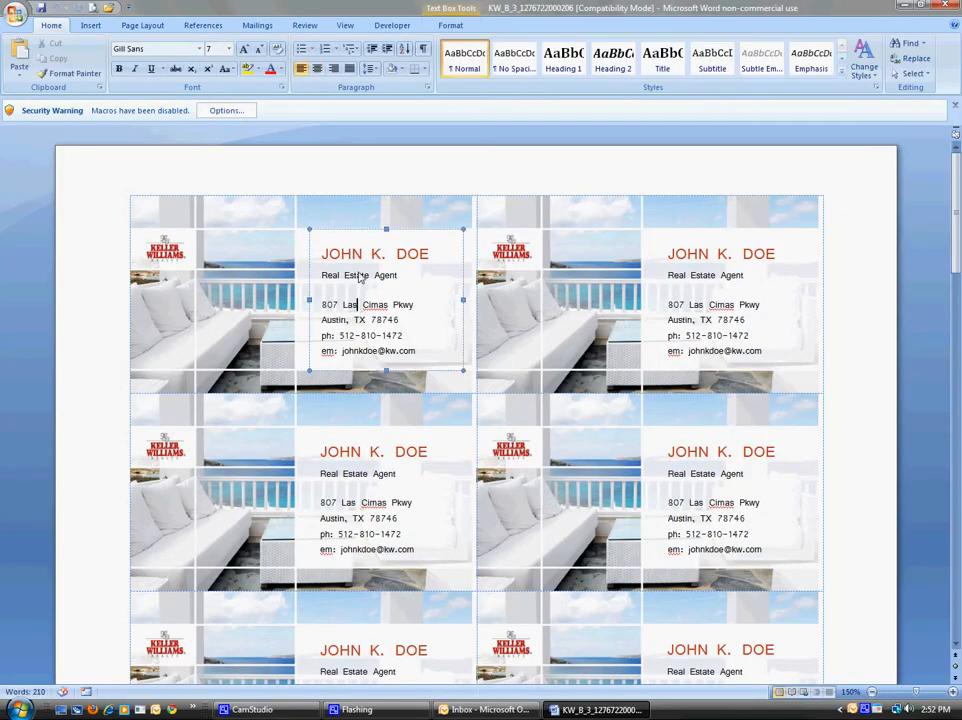
pyautogui.click(356, 189)
pyautogui.click(82, 276)
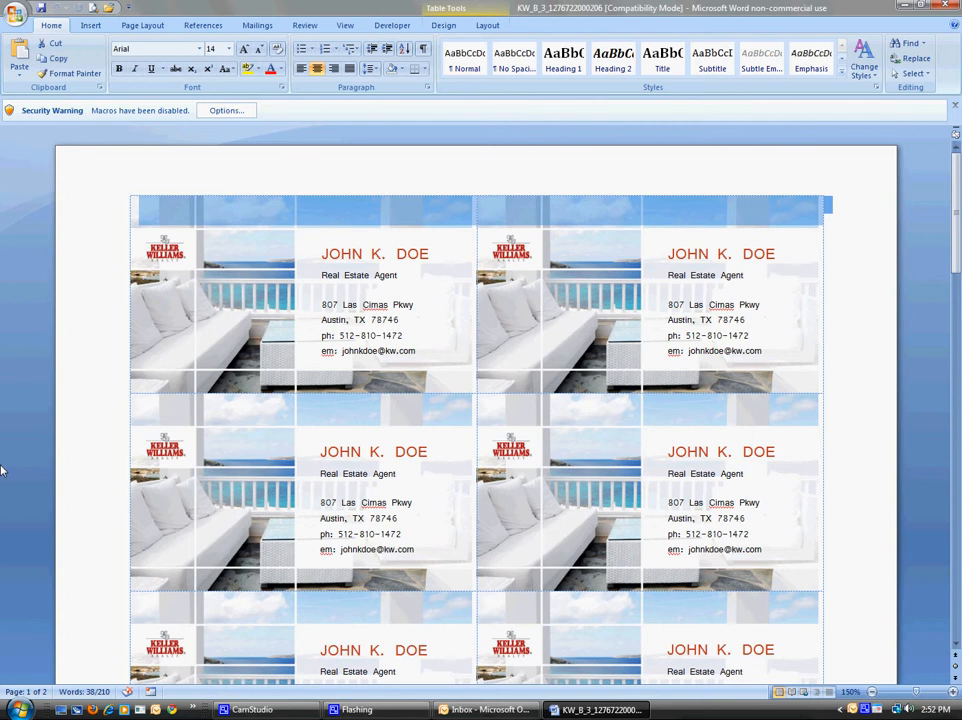
pyautogui.moveTo(2, 470)
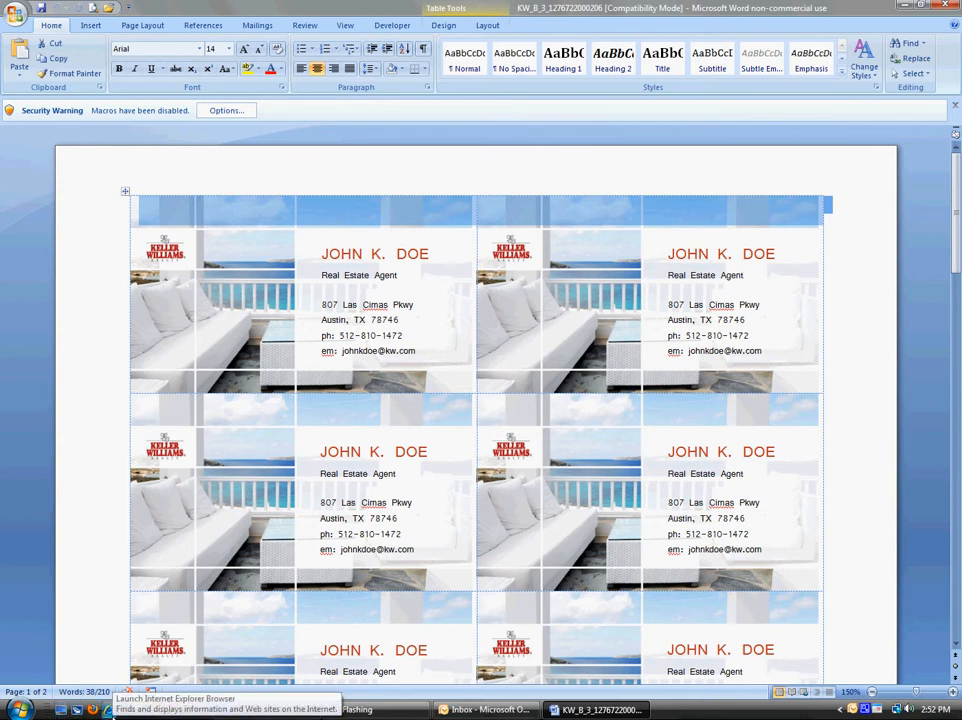
pyautogui.click(110, 711)
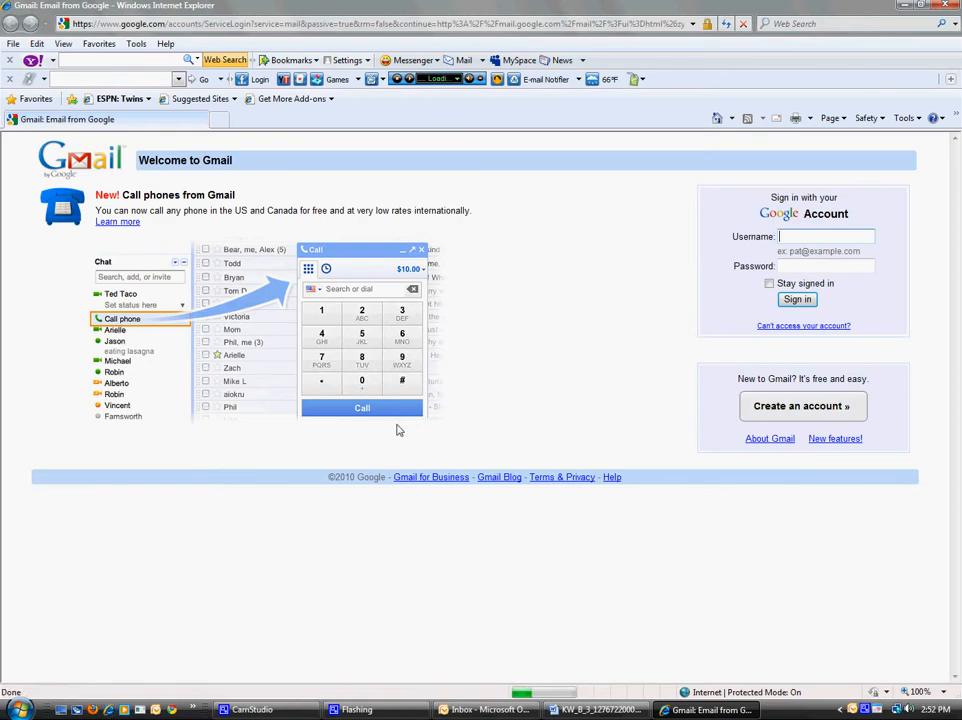
# Step: Search the web for 'microsoft office templates'
pyautogui.click(816, 24)
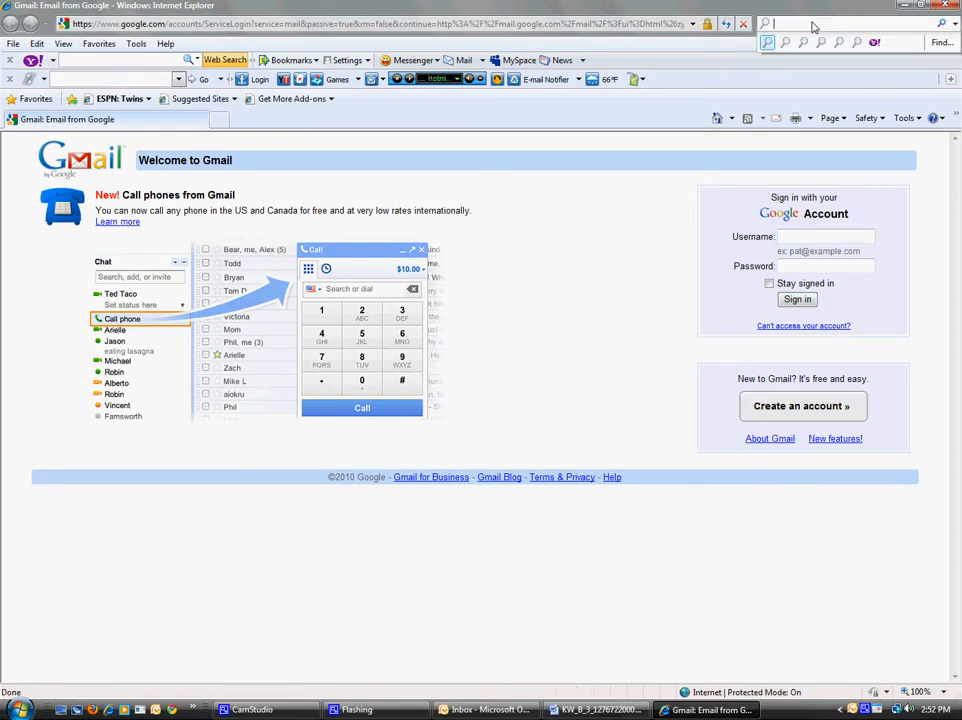
pyautogui.write('micro')
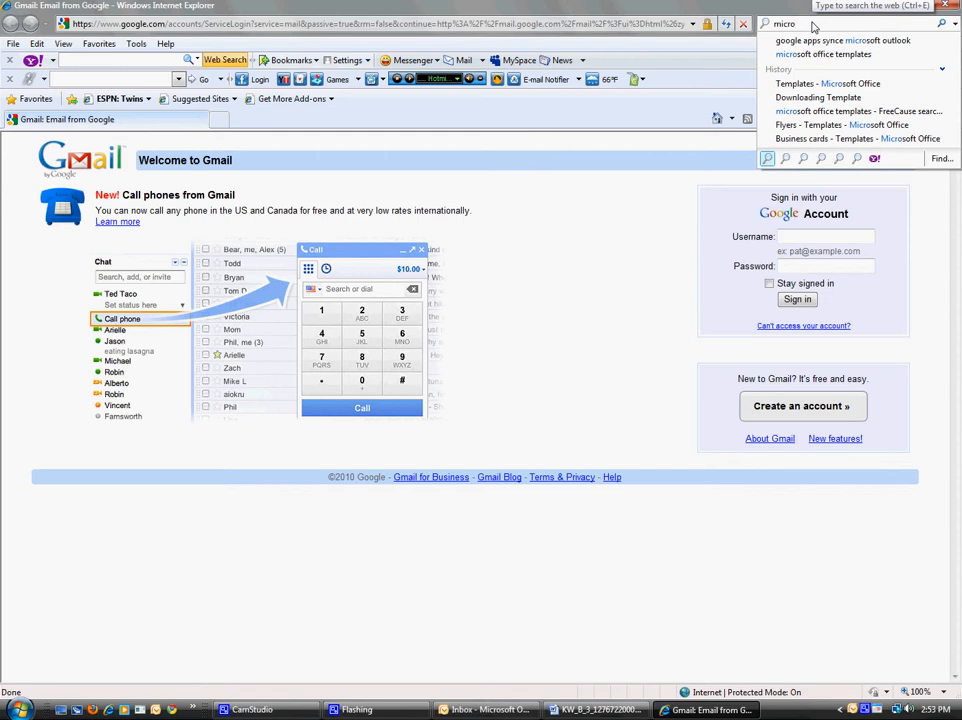
pyautogui.write('soft office templates')
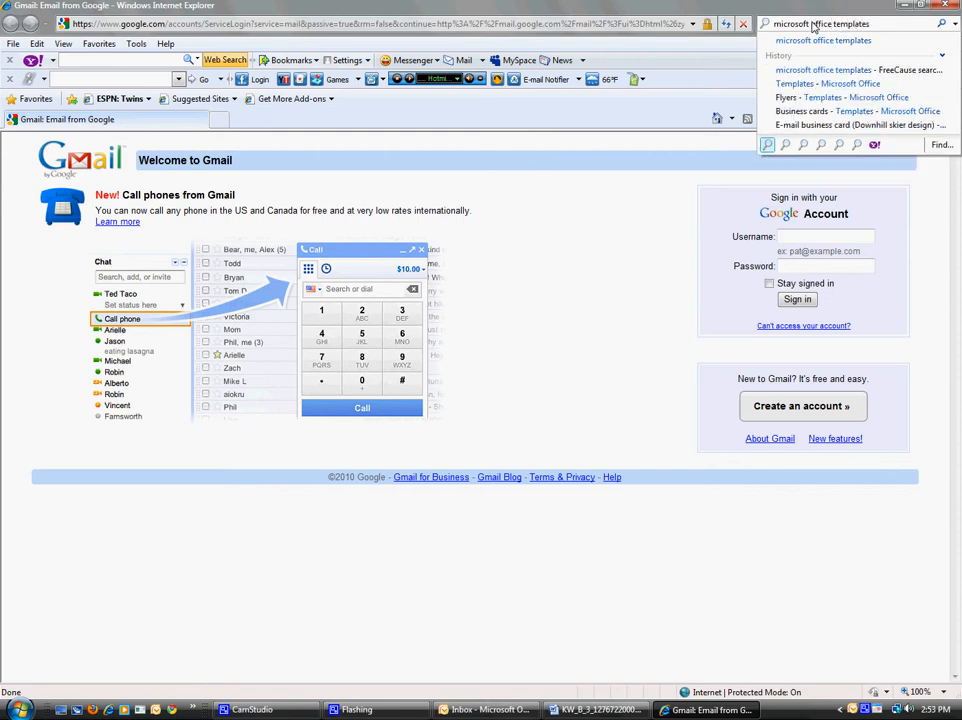
pyautogui.press('Return')
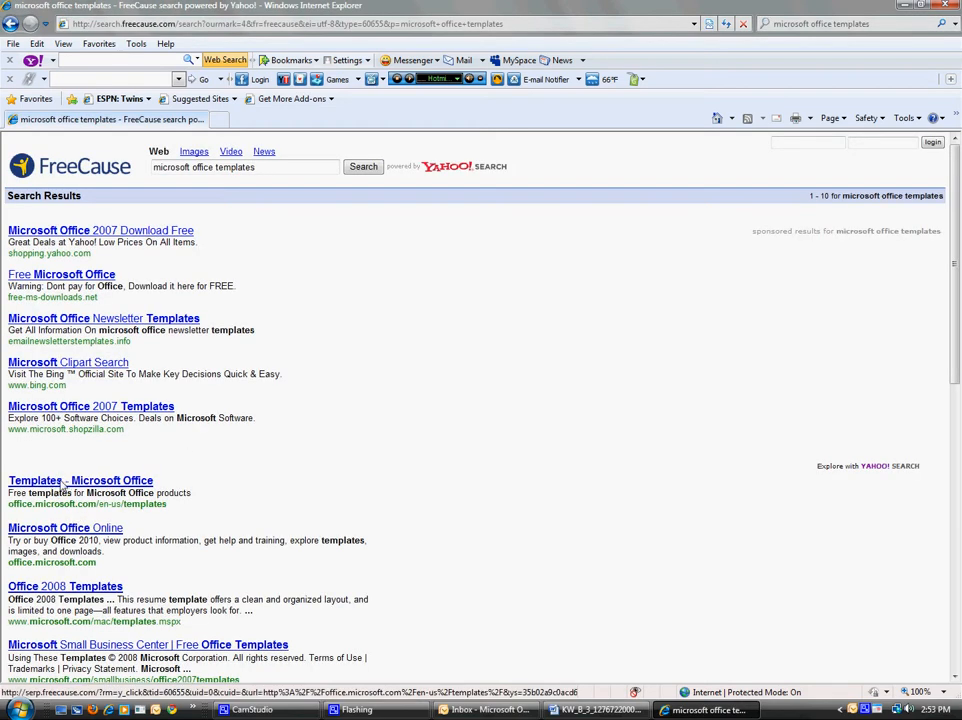
# Step: Open Microsoft Office Online Templates, browse the Brochures listings, then go back to the templates home
pyautogui.click(64, 486)
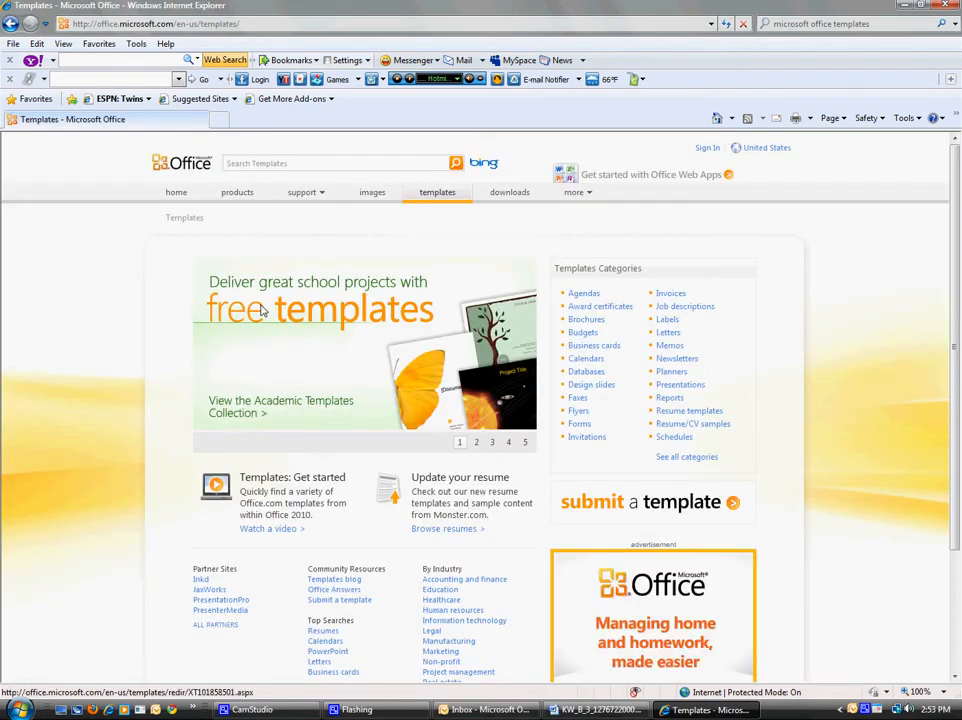
pyautogui.click(586, 320)
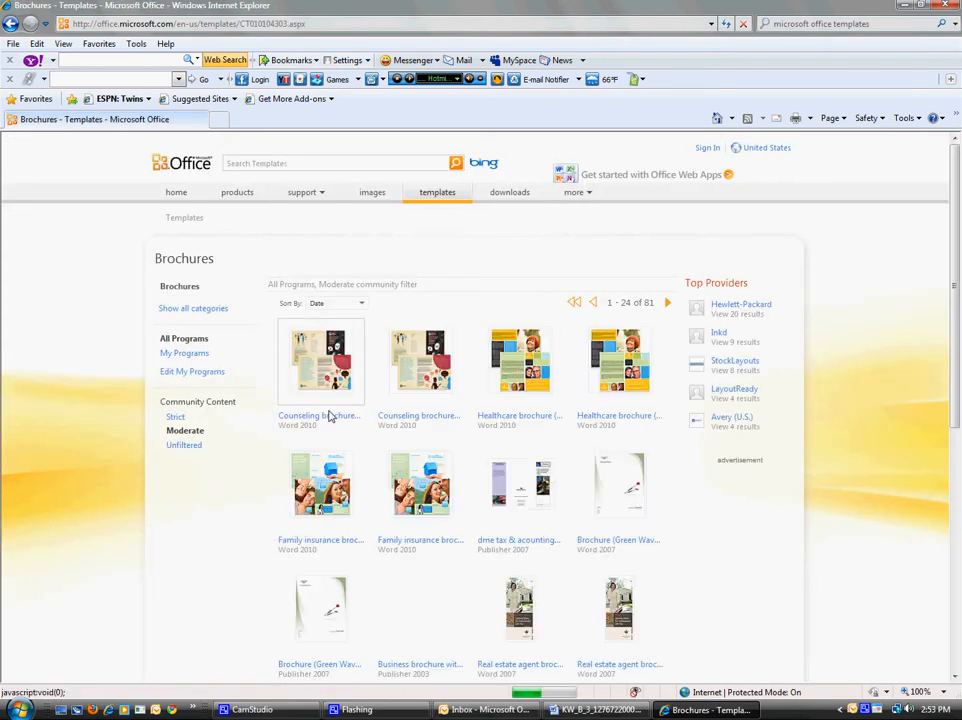
pyautogui.scroll(-2, 492, 420)
pyautogui.scroll(-1, 492, 420)
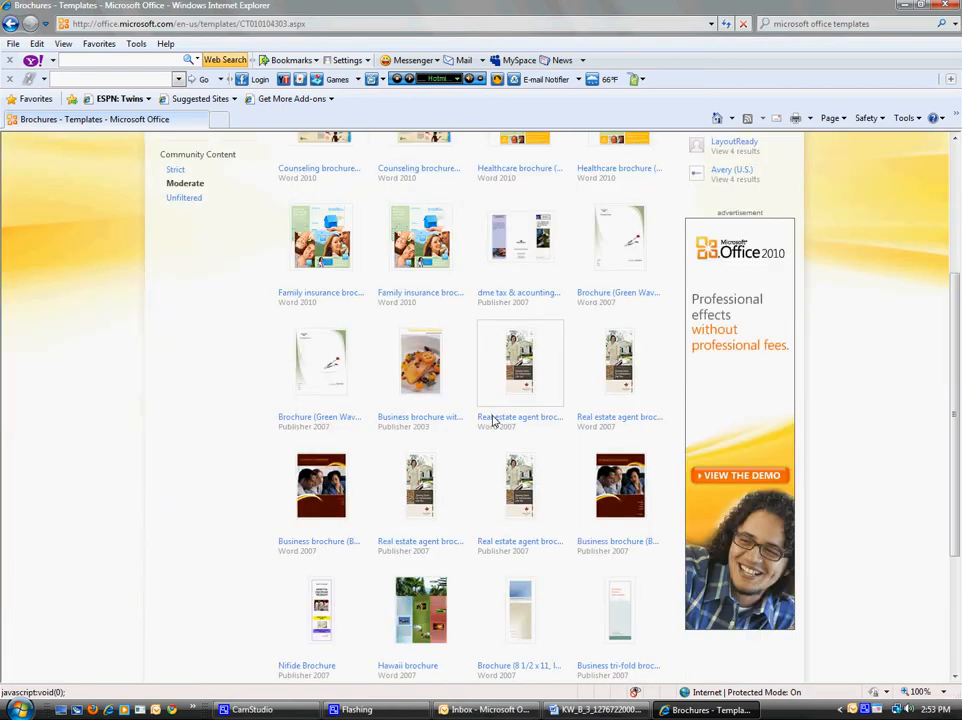
pyautogui.scroll(-2, 484, 470)
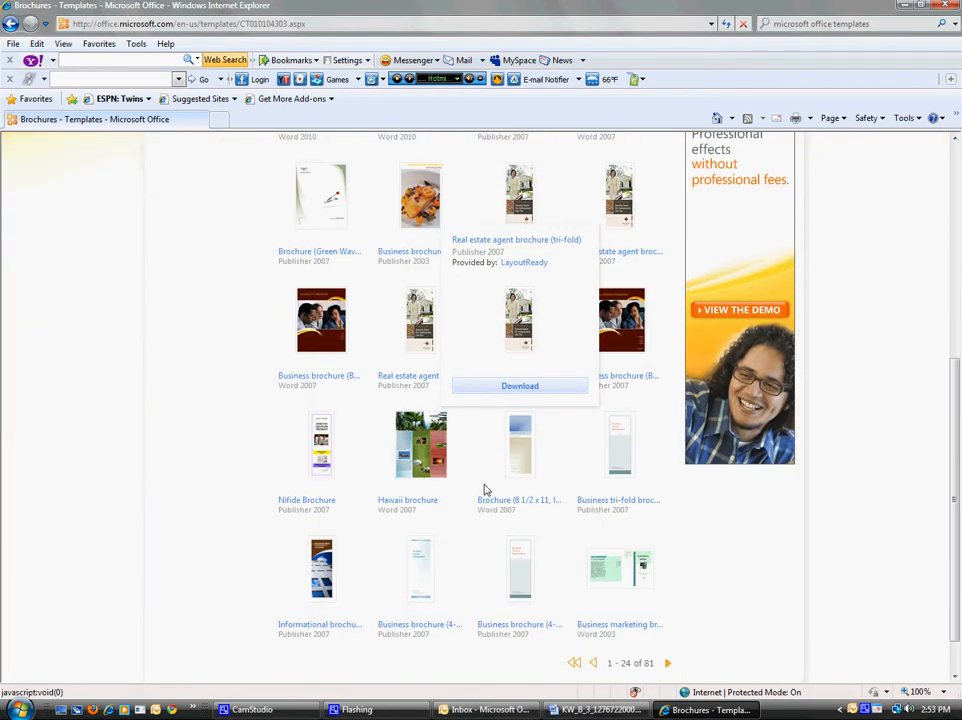
pyautogui.scroll(2, 505, 569)
pyautogui.scroll(-3, 450, 575)
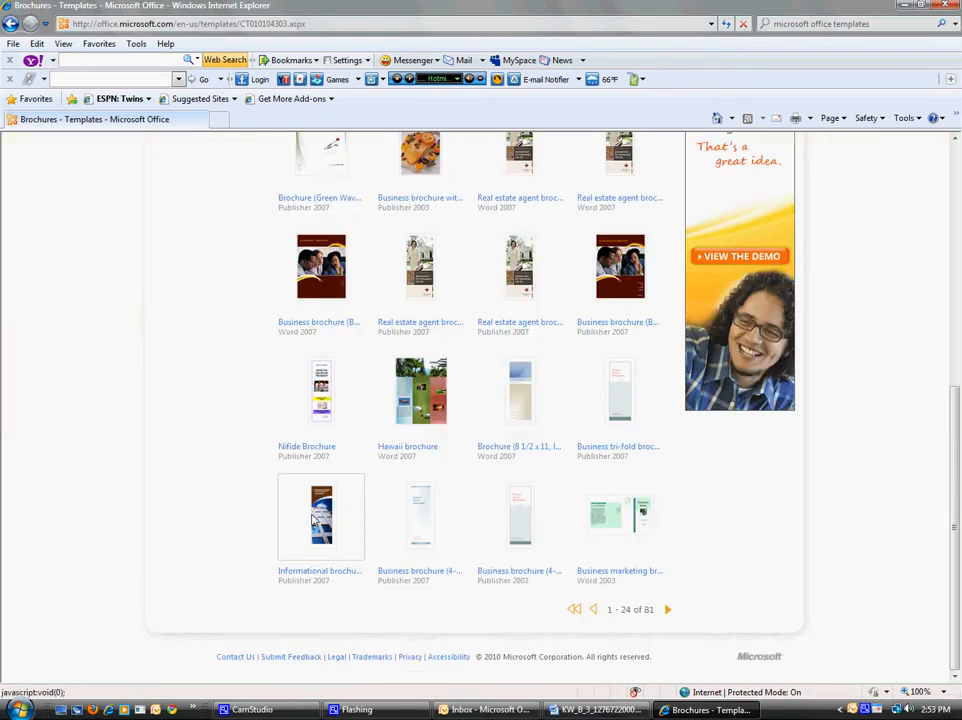
pyautogui.moveTo(316, 516)
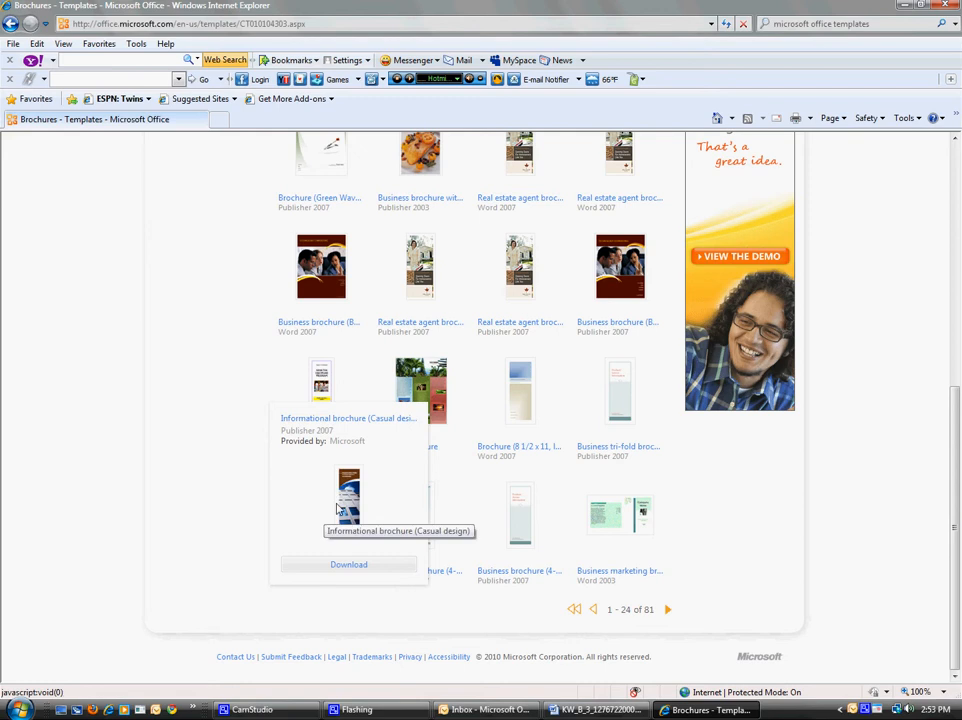
pyautogui.scroll(2, 338, 516)
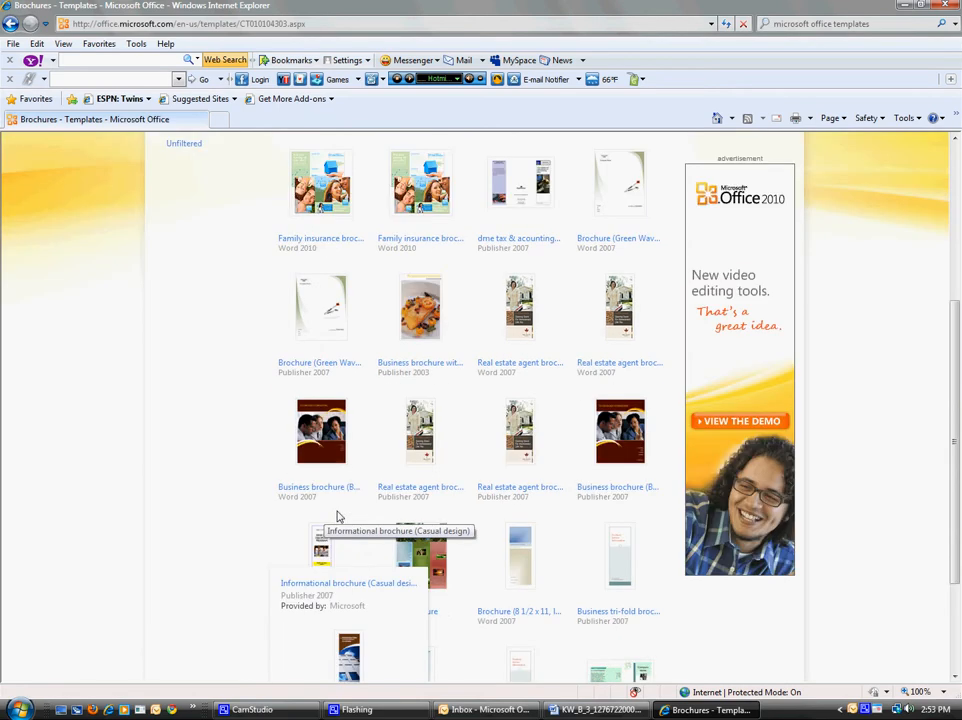
pyautogui.scroll(4, 338, 516)
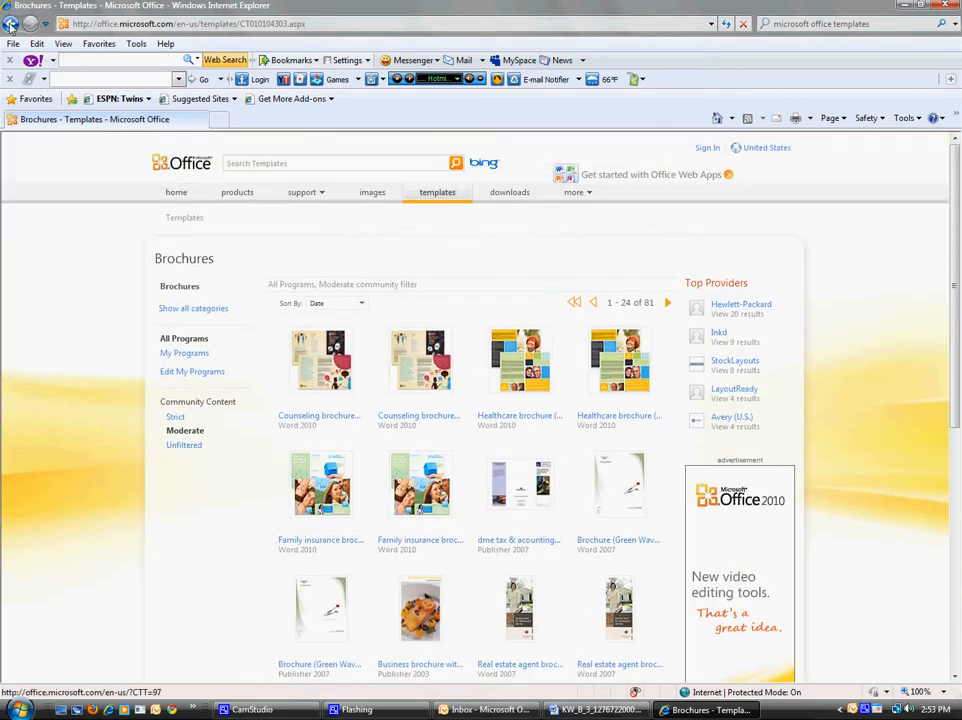
pyautogui.click(11, 23)
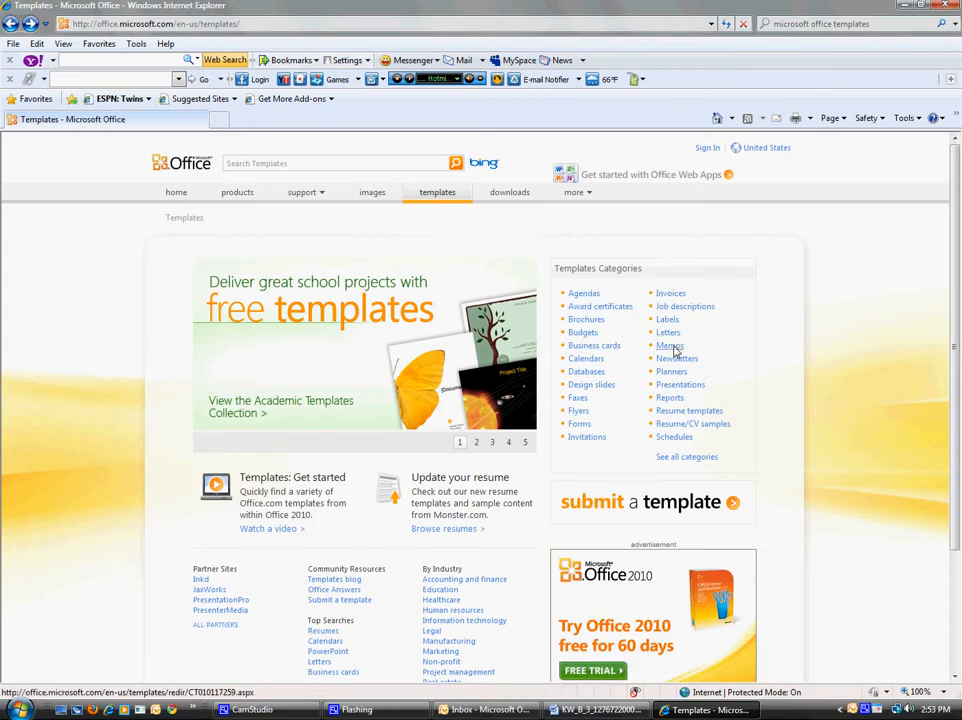
# Step: Go to Flyers > Real estate > New listing and open the A4 new-listing flyer details
pyautogui.click(579, 413)
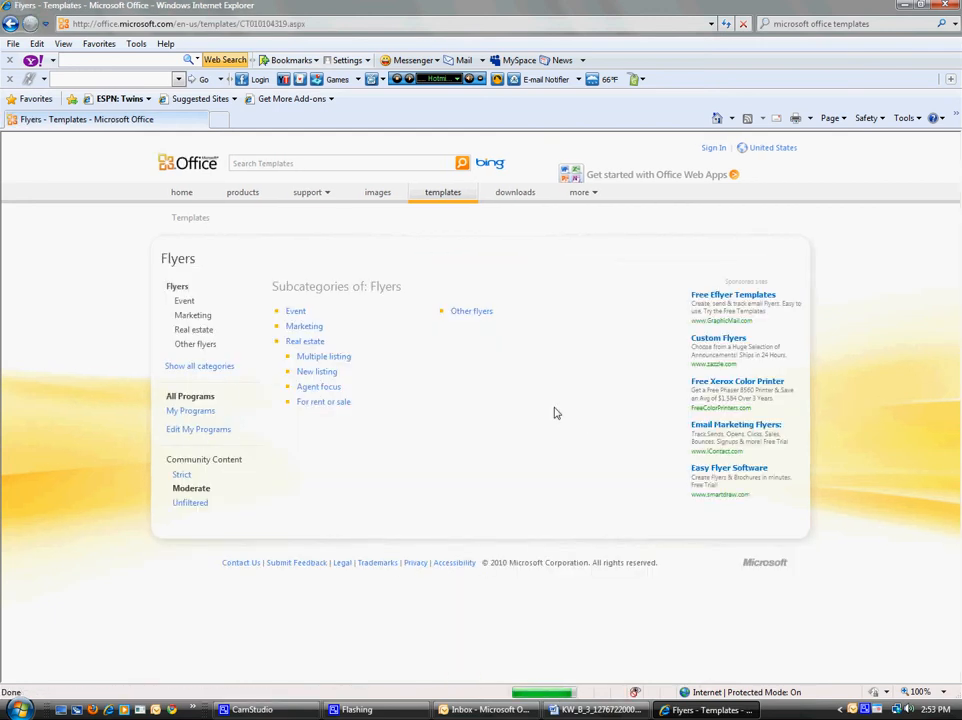
pyautogui.click(308, 344)
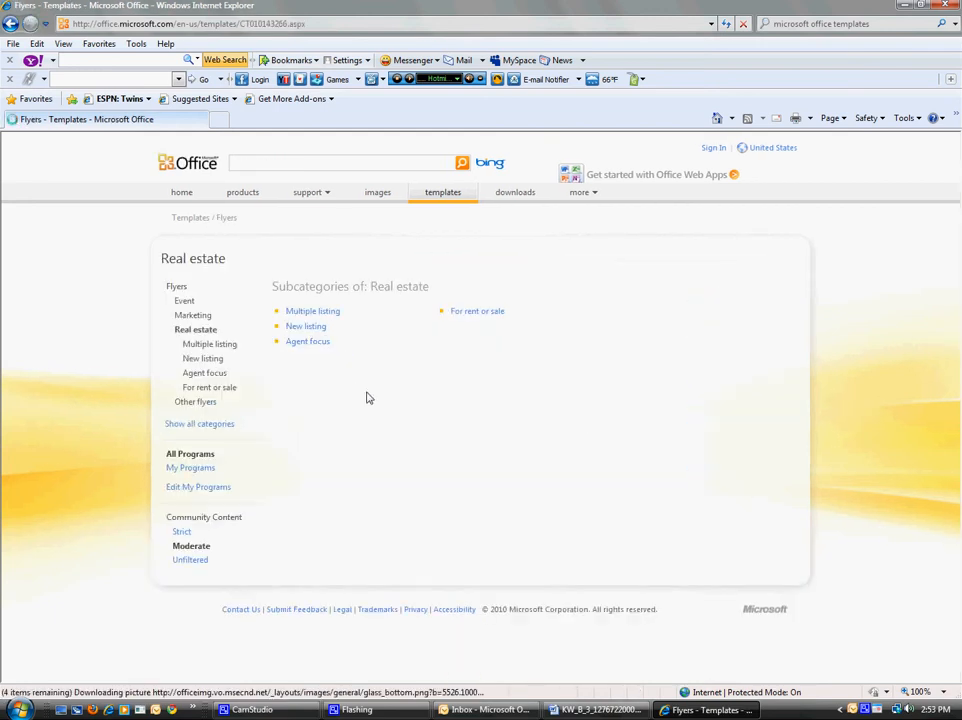
pyautogui.click(297, 328)
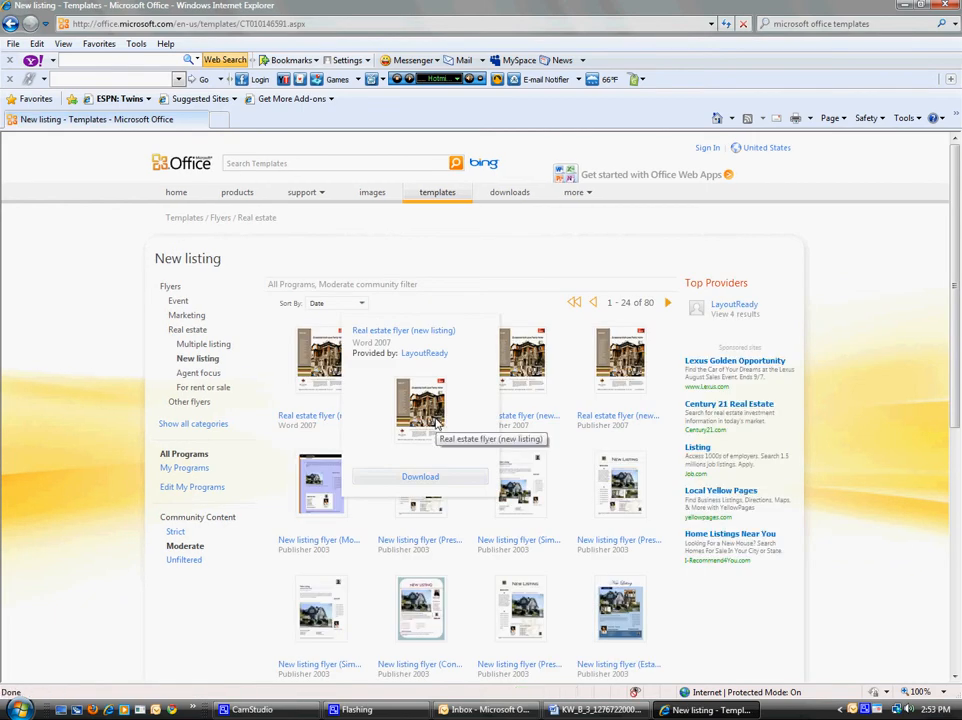
pyautogui.click(350, 399)
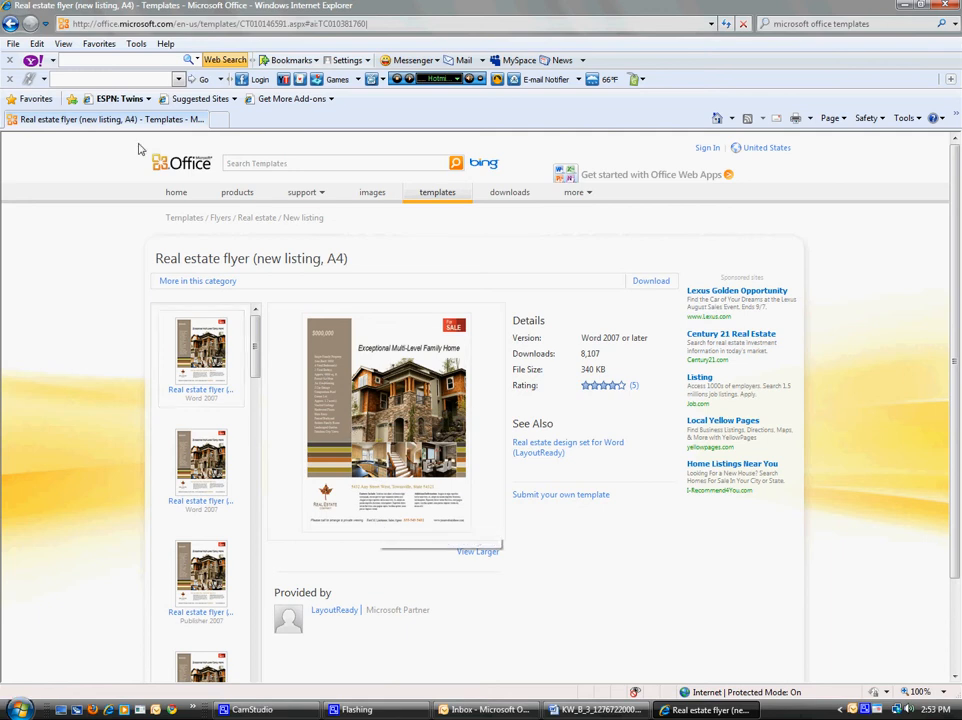
# Step: Back out three pages to the Flyers category, then close Internet Explorer
pyautogui.click(10, 24)
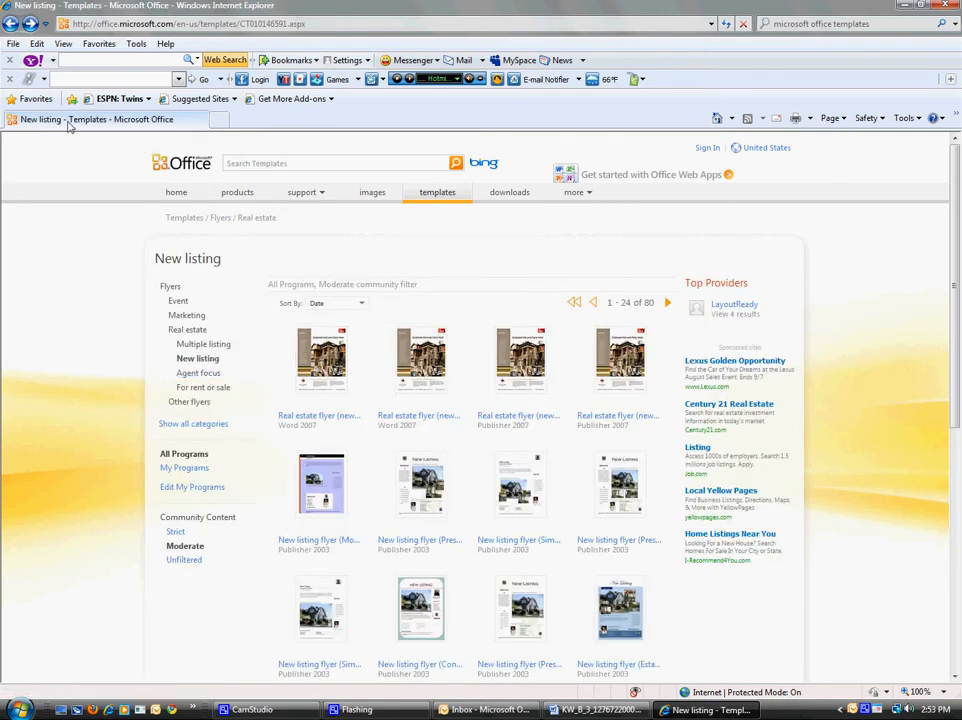
pyautogui.click(10, 27)
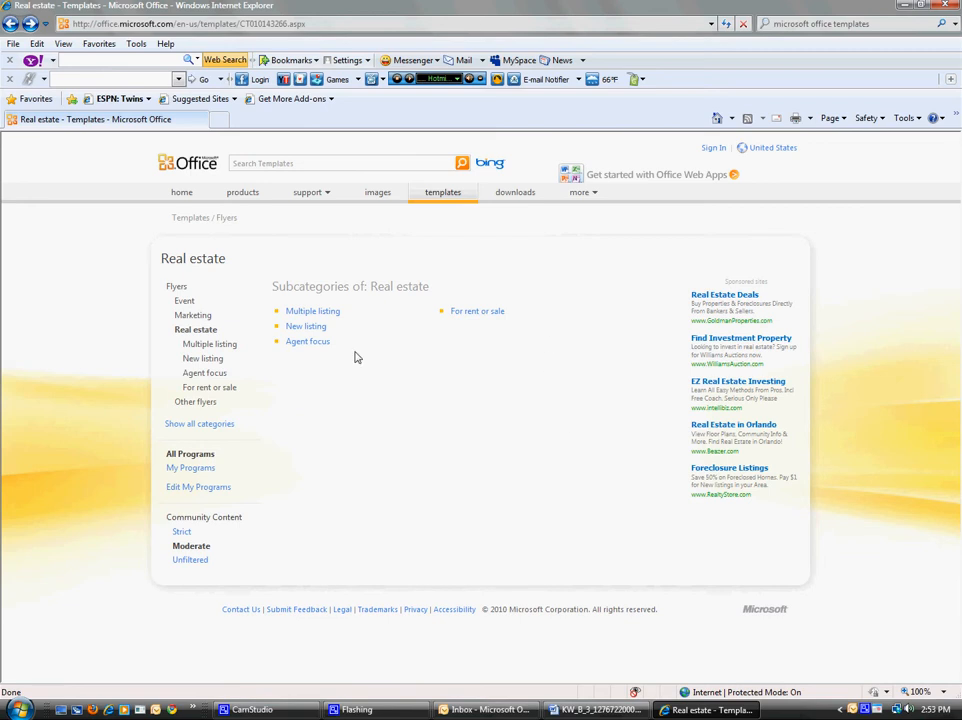
pyautogui.click(10, 24)
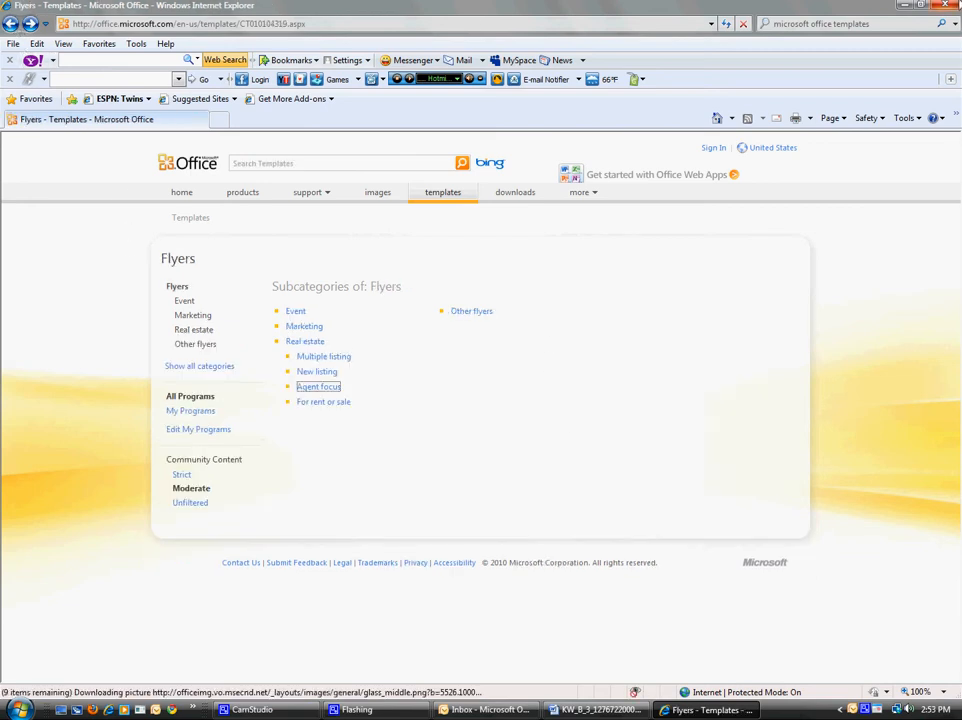
pyautogui.click(950, 5)
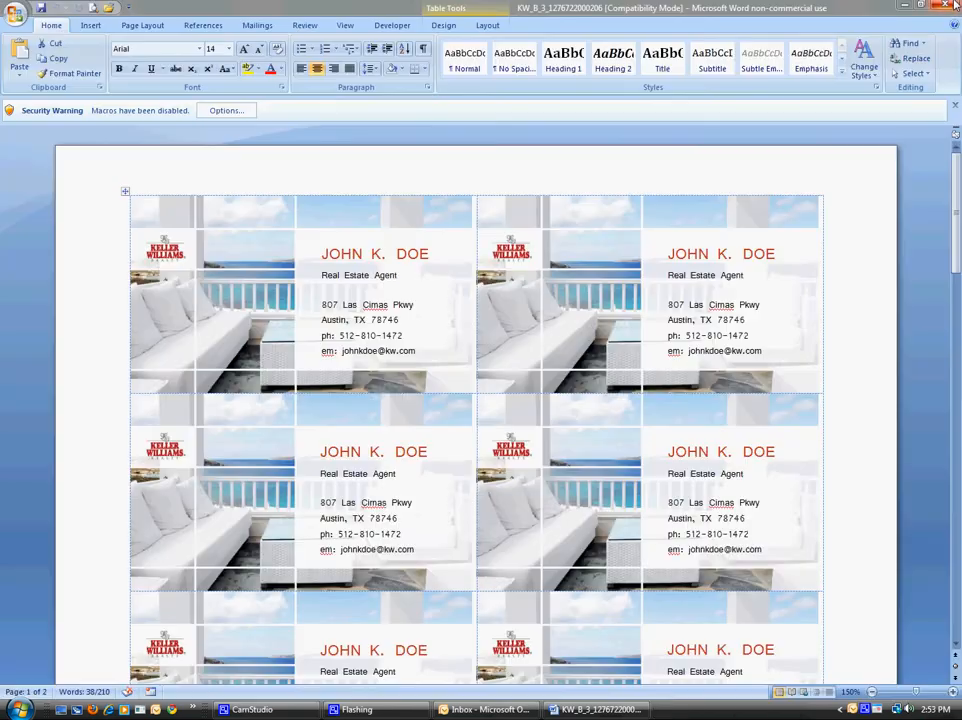
# Step: Capture the Word business-card sheet and launch Paint with a blank canvas
pyautogui.click(70, 436)
pyautogui.click(75, 438)
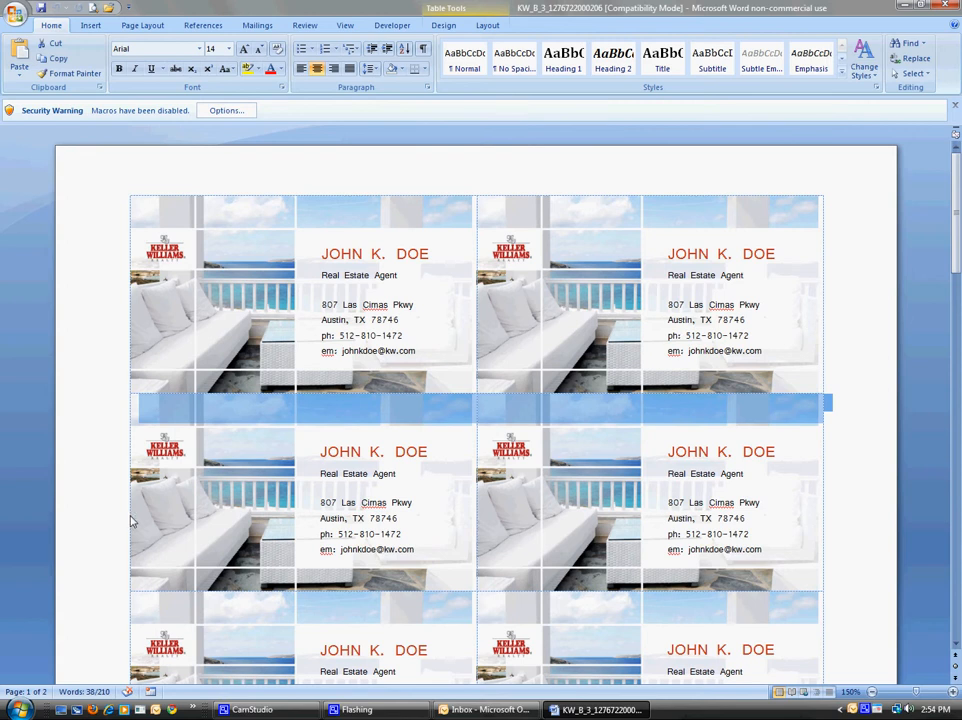
pyautogui.click(18, 709)
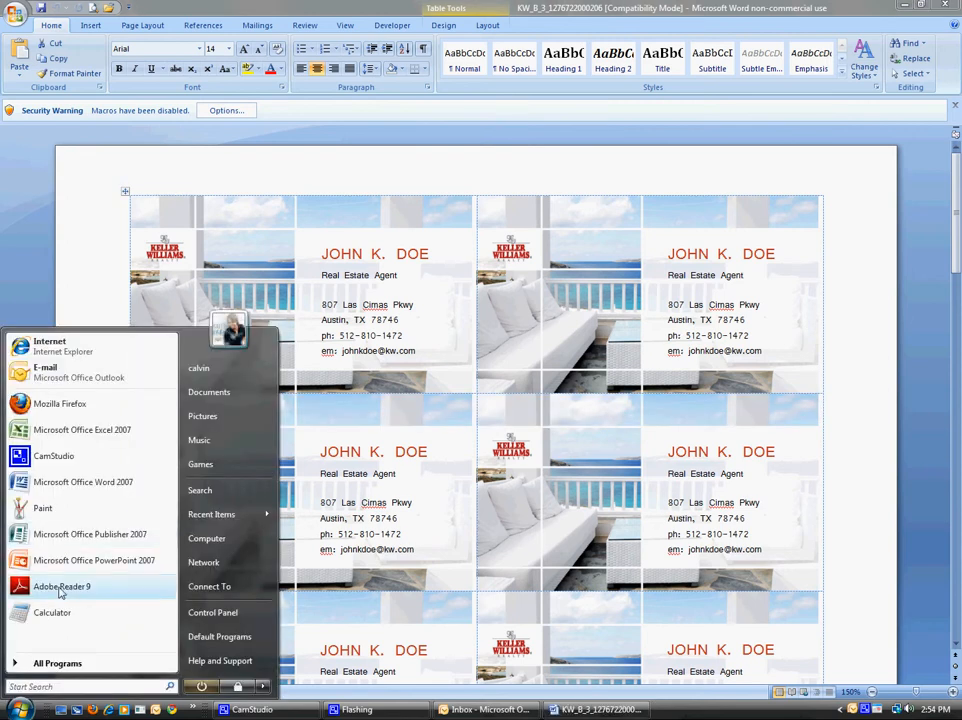
pyautogui.click(70, 508)
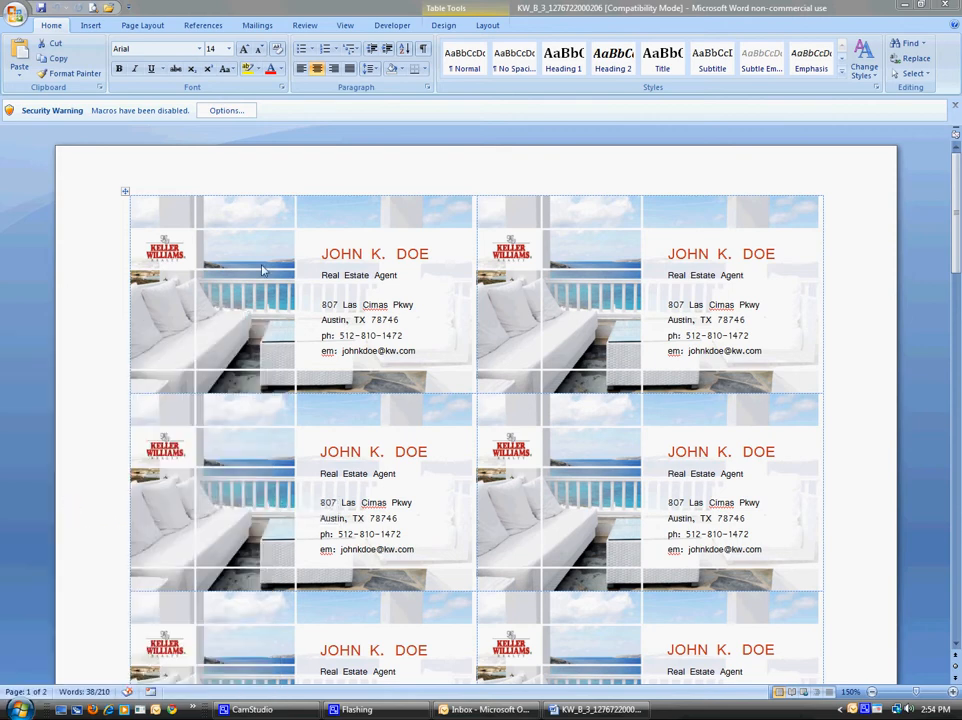
pyautogui.click(33, 19)
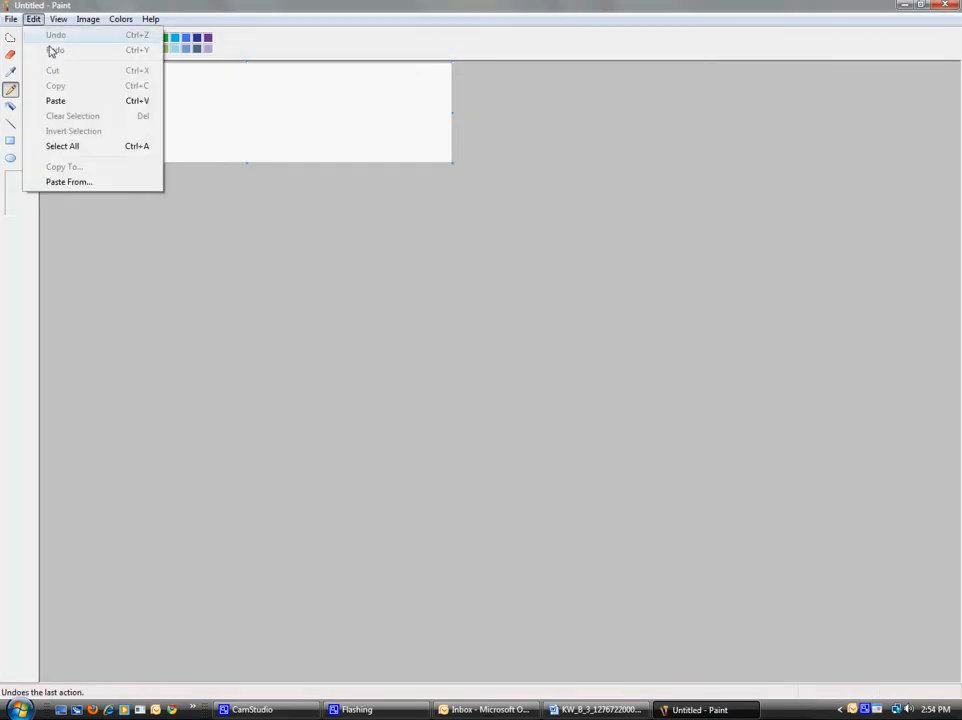
# Step: Paste the Word screenshot into Paint and copy the top-left business card from it
pyautogui.click(66, 101)
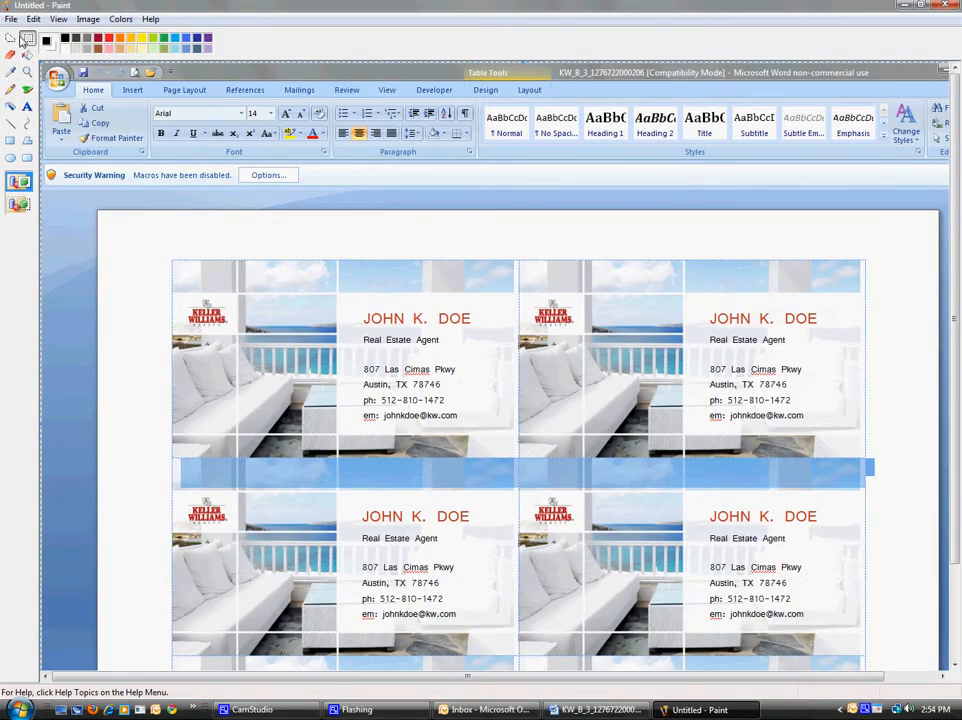
pyautogui.click(28, 39)
pyautogui.moveTo(181, 276); pyautogui.dragTo(512, 452)
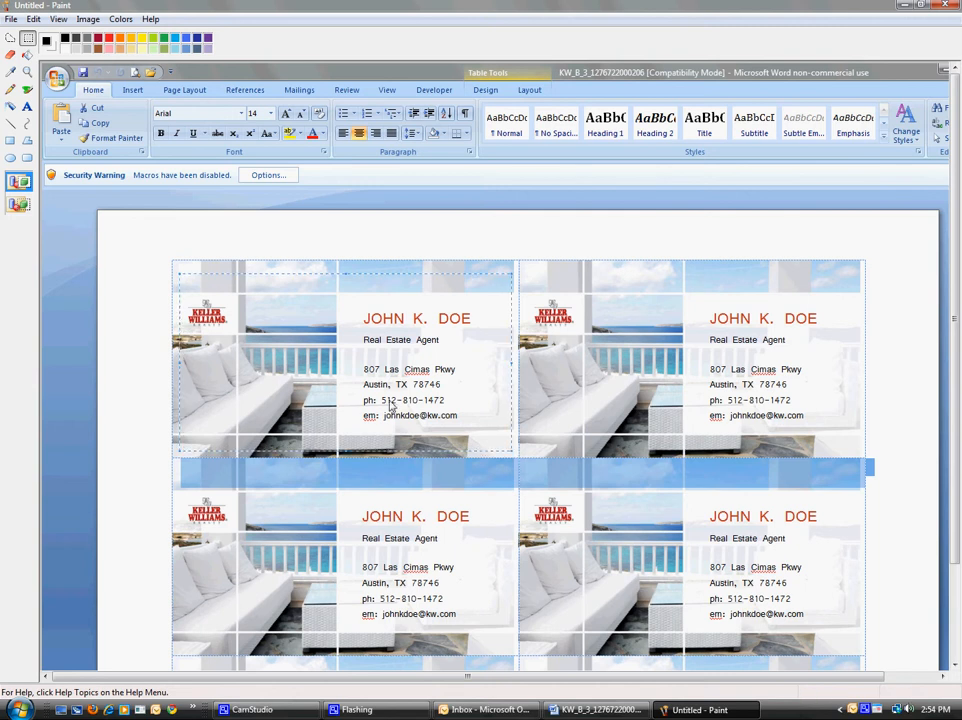
pyautogui.rightClick(272, 289)
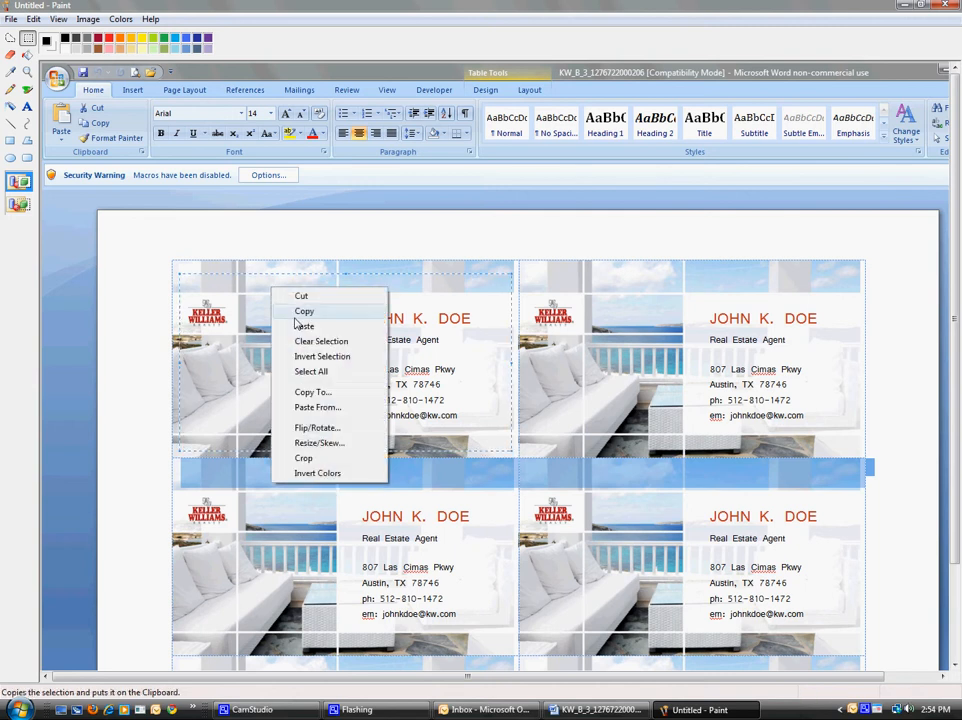
pyautogui.click(298, 318)
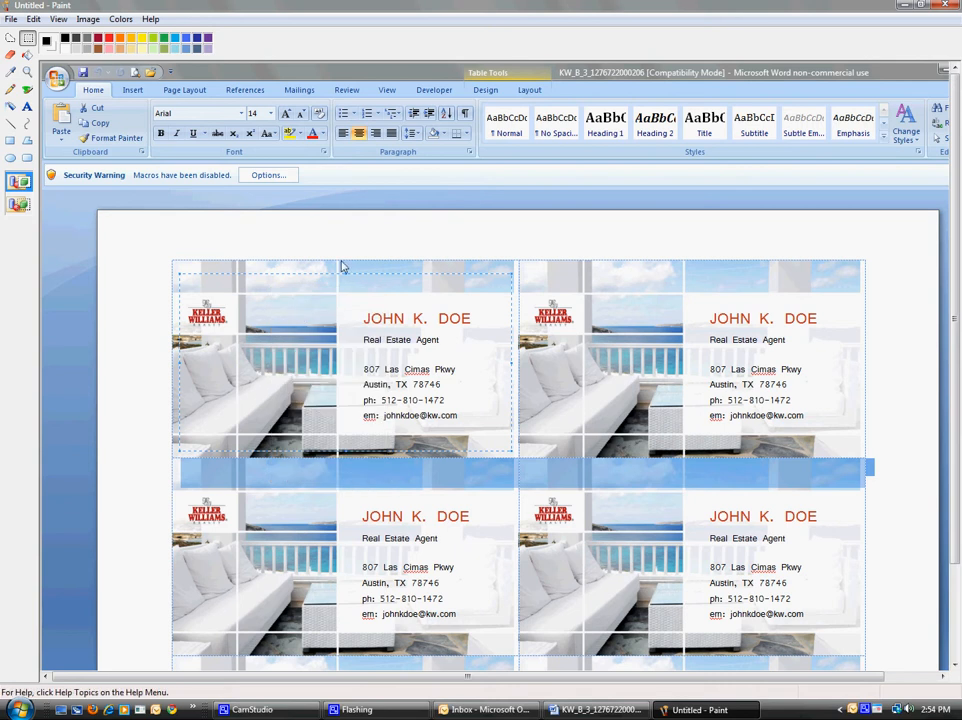
# Step: Start a new blank image, discarding the screenshot without saving
pyautogui.click(11, 19)
pyautogui.click(12, 38)
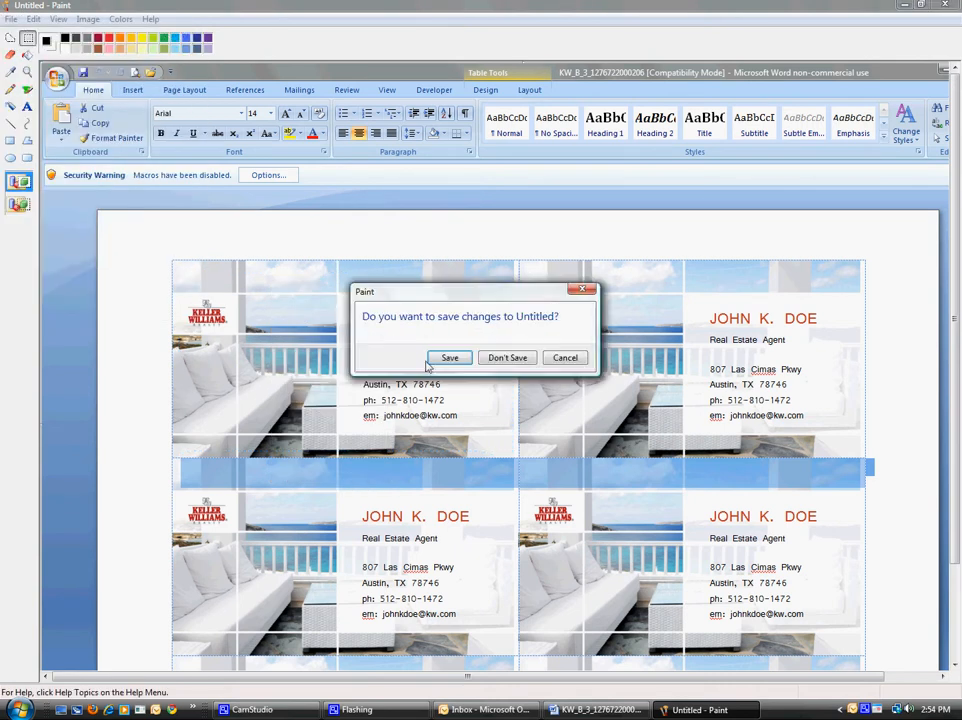
pyautogui.click(505, 358)
pyautogui.click(34, 19)
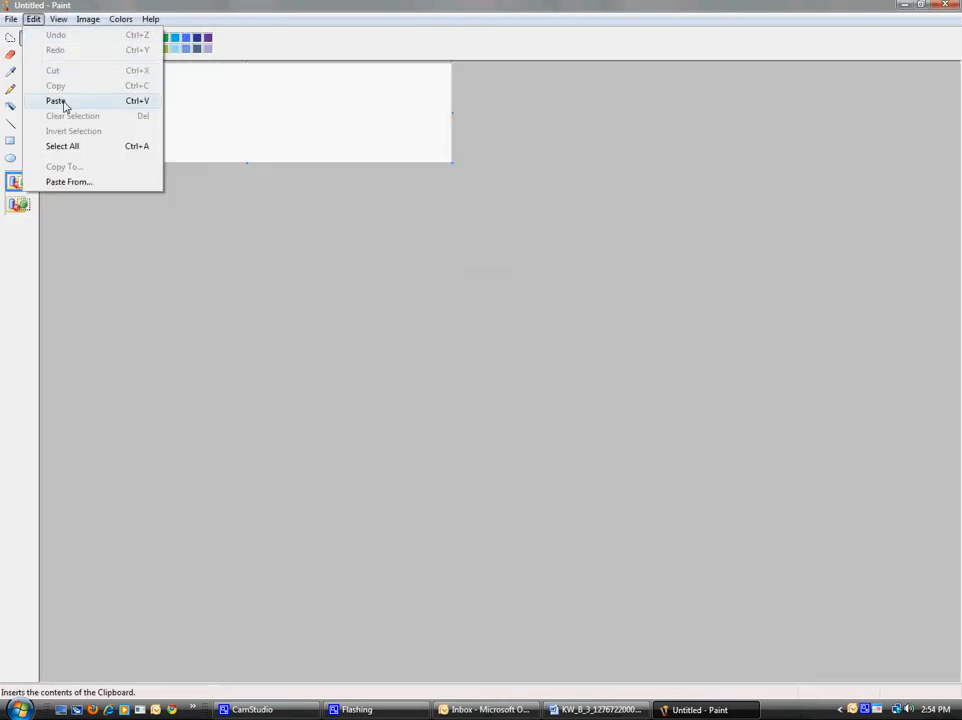
# Step: Paste the card, trim the canvas to fit, and save it as JPEG 'email sign' on the Desktop
pyautogui.click(62, 101)
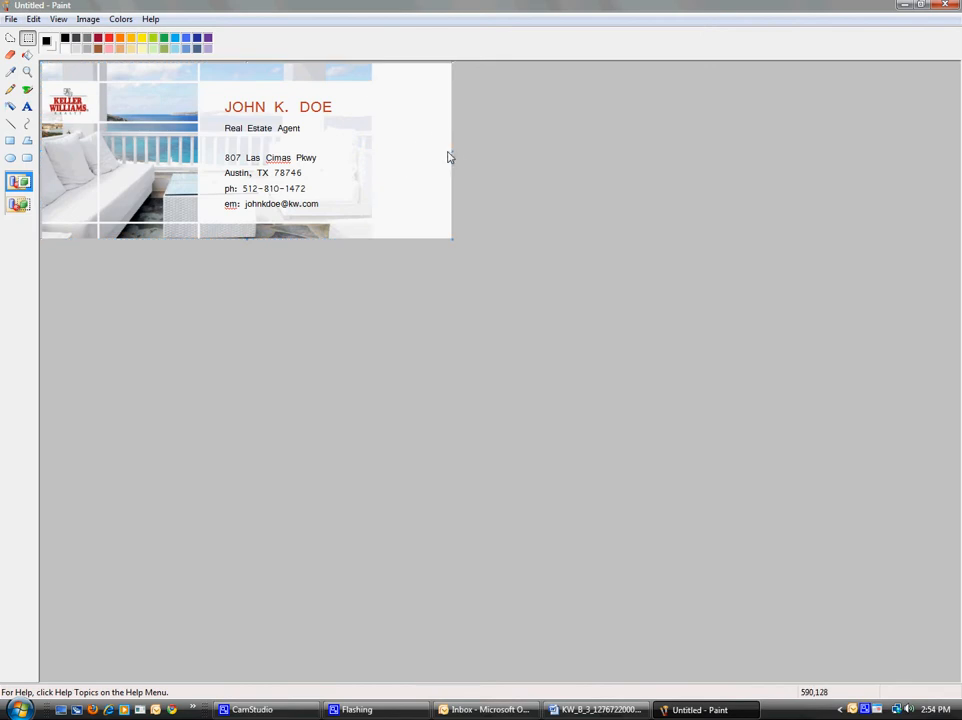
pyautogui.moveTo(451, 155); pyautogui.dragTo(372, 156)
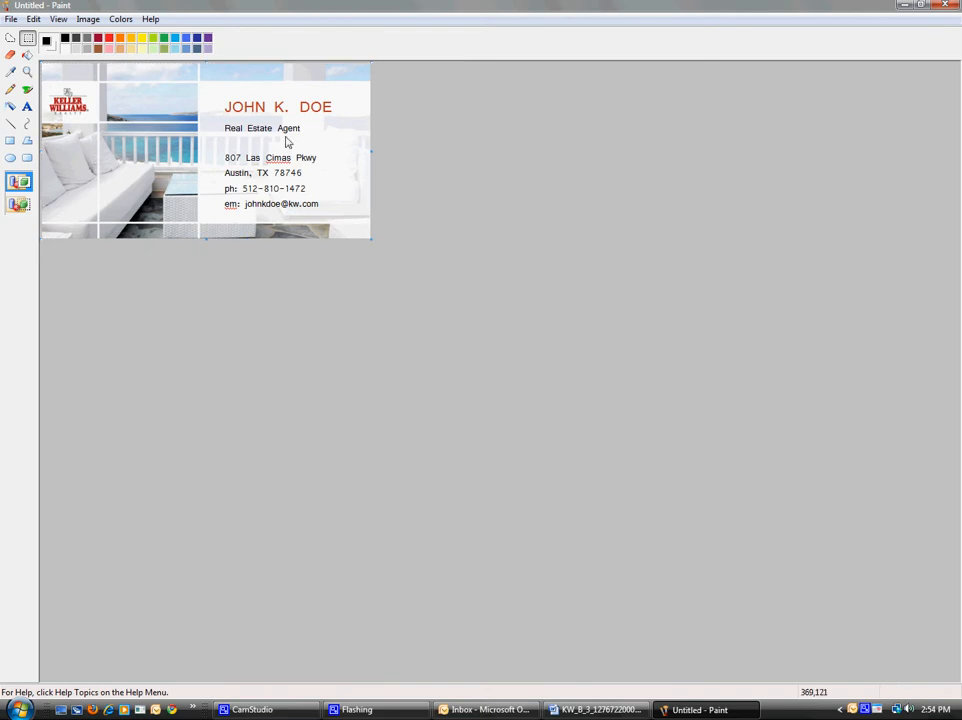
pyautogui.click(11, 19)
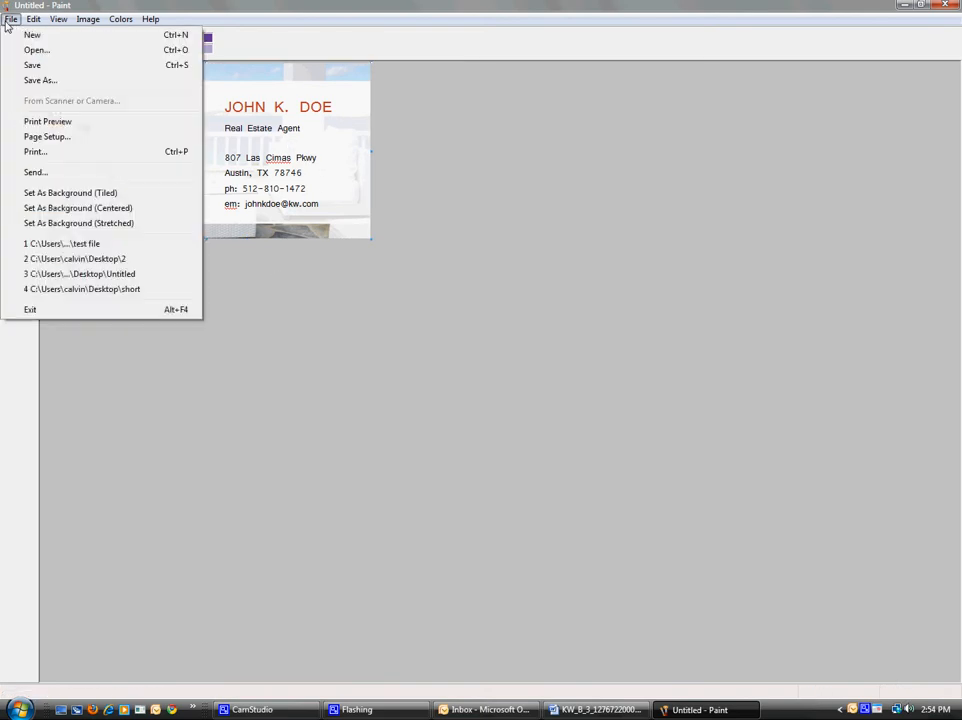
pyautogui.click(38, 81)
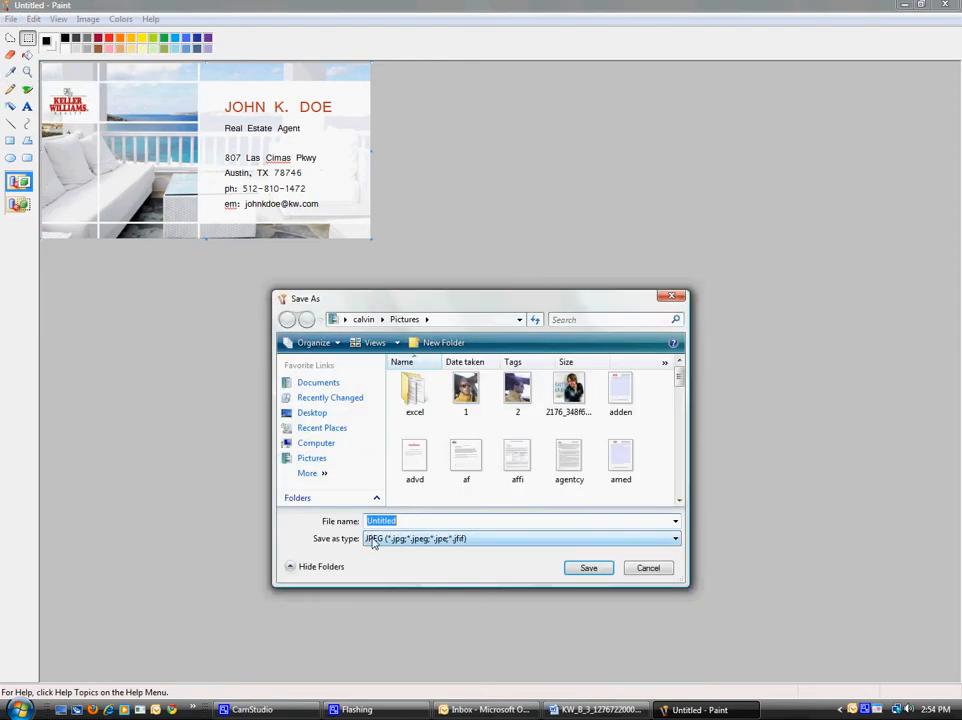
pyautogui.write('email sign')
pyautogui.click(311, 413)
pyautogui.click(590, 568)
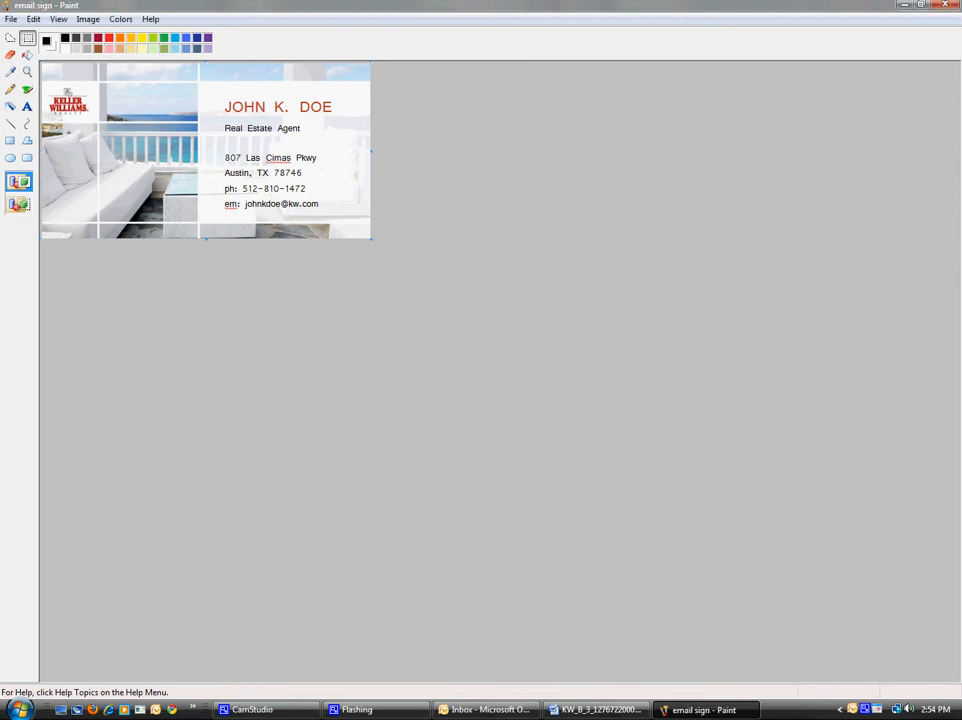
pyautogui.click(489, 710)
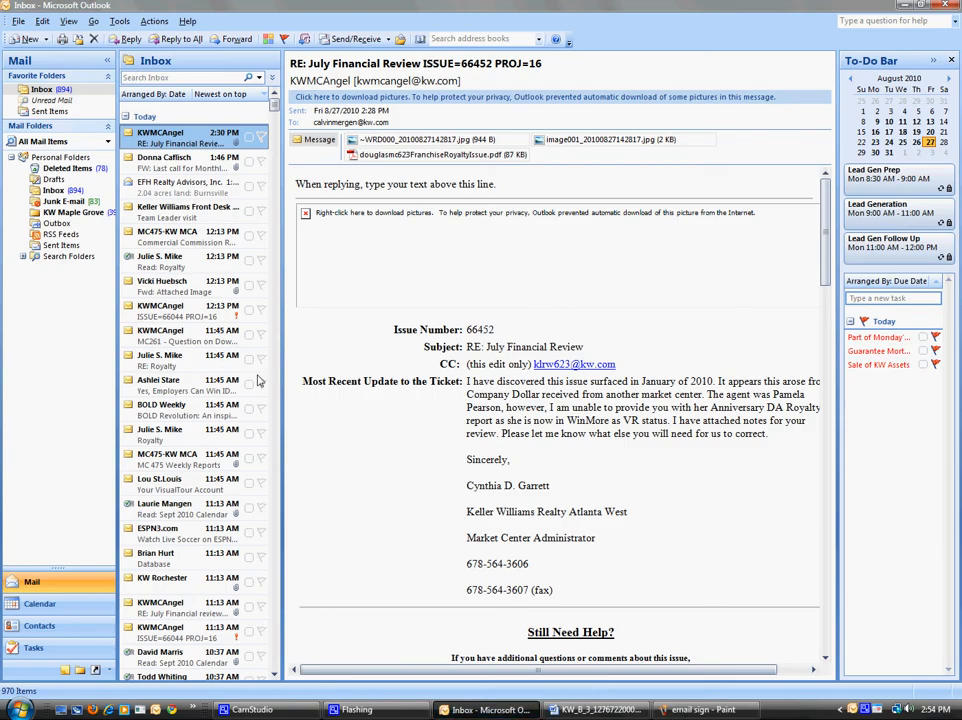
# Step: Open a test message to check for an existing signature, then close it
pyautogui.click(20, 38)
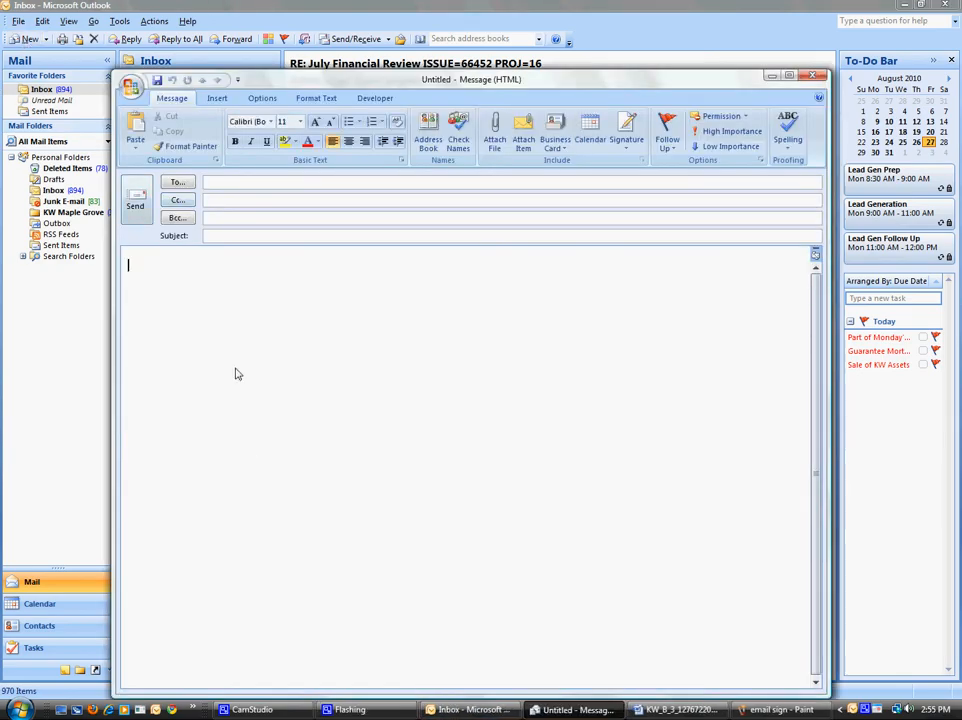
pyautogui.click(227, 427)
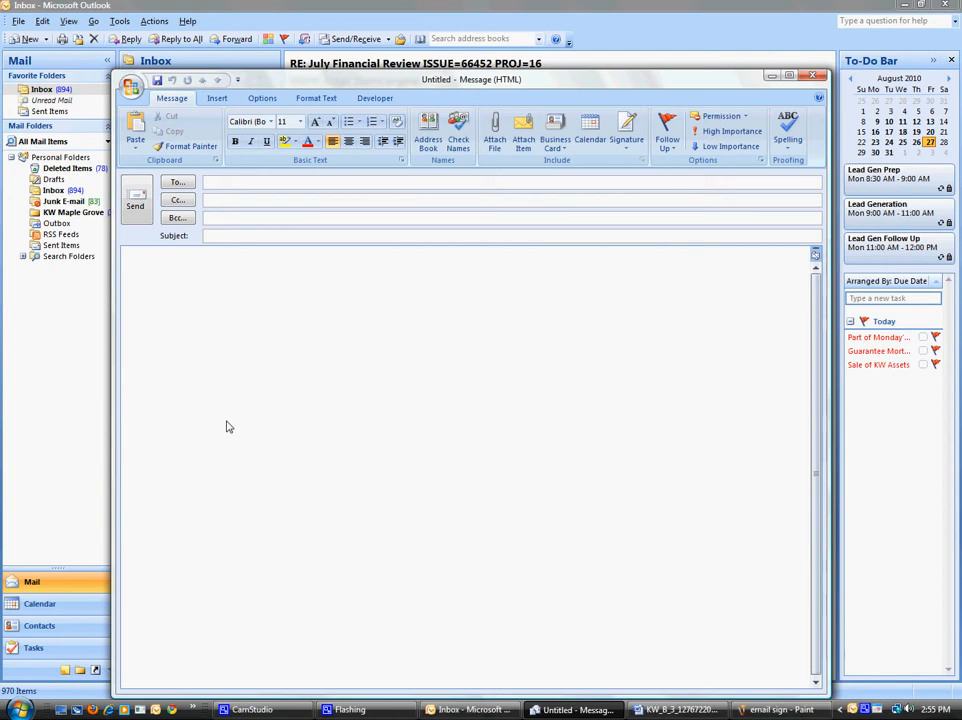
pyautogui.click(813, 78)
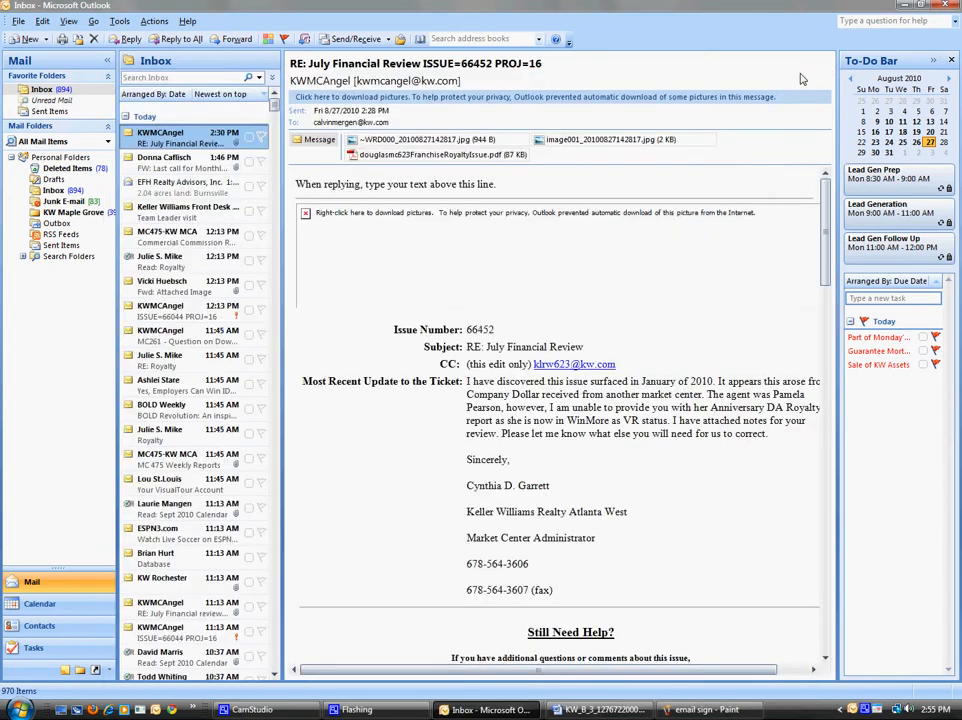
# Step: Open the Signatures settings from Tools > Options > Mail Format
pyautogui.click(119, 21)
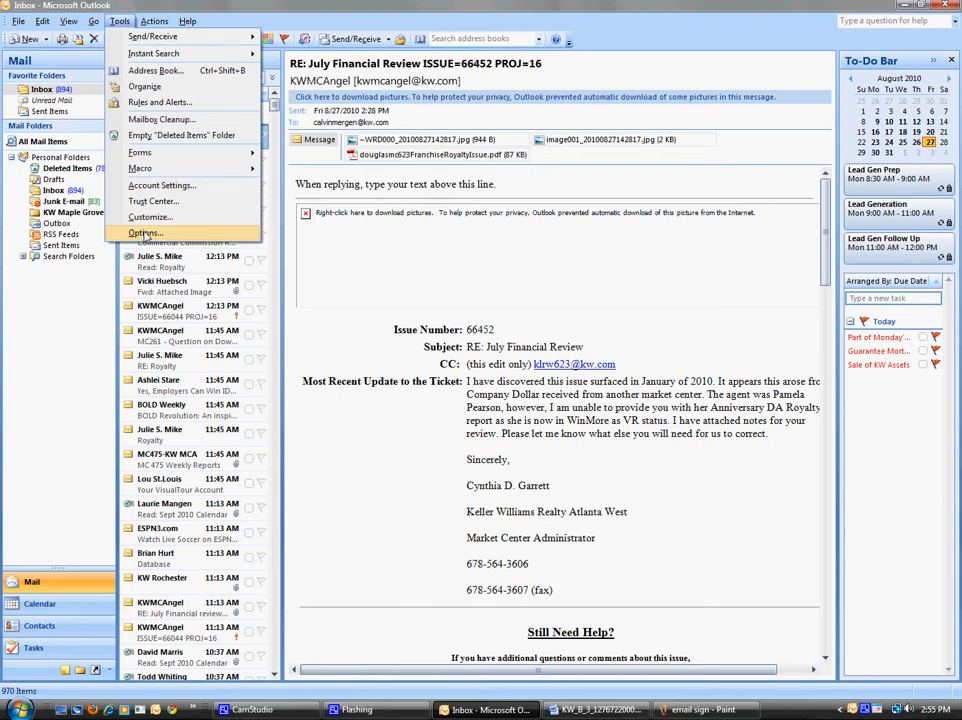
pyautogui.click(145, 233)
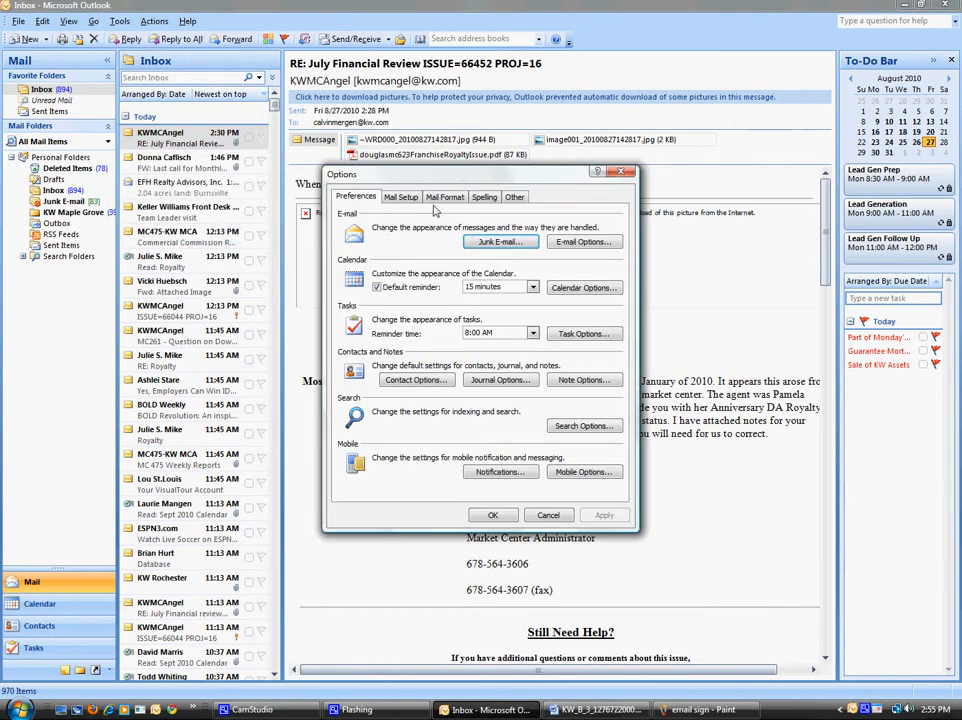
pyautogui.click(445, 198)
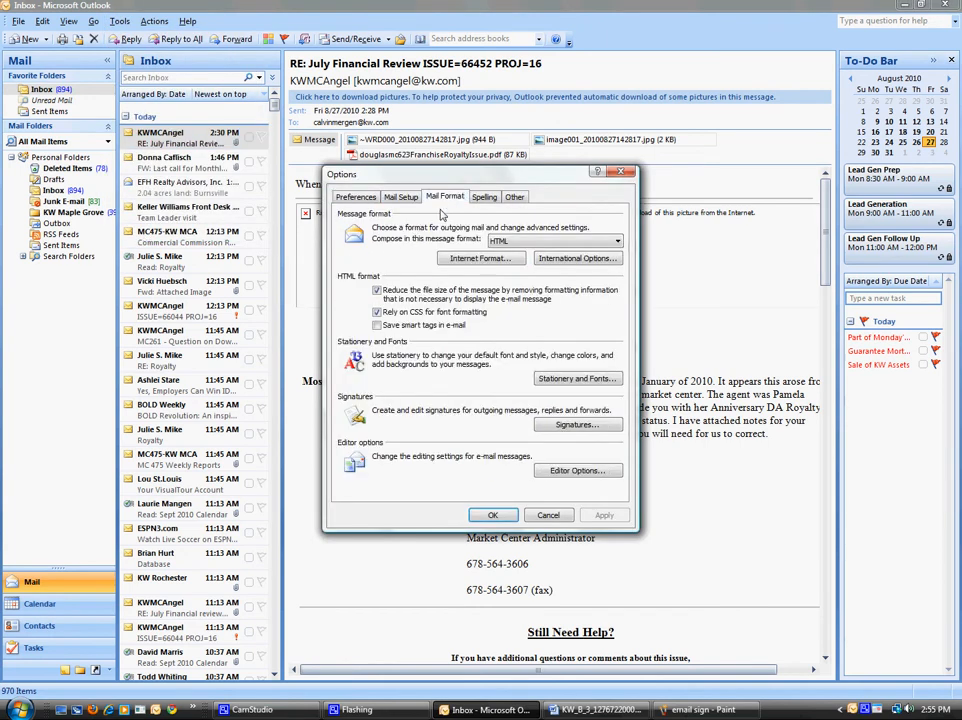
pyautogui.click(571, 426)
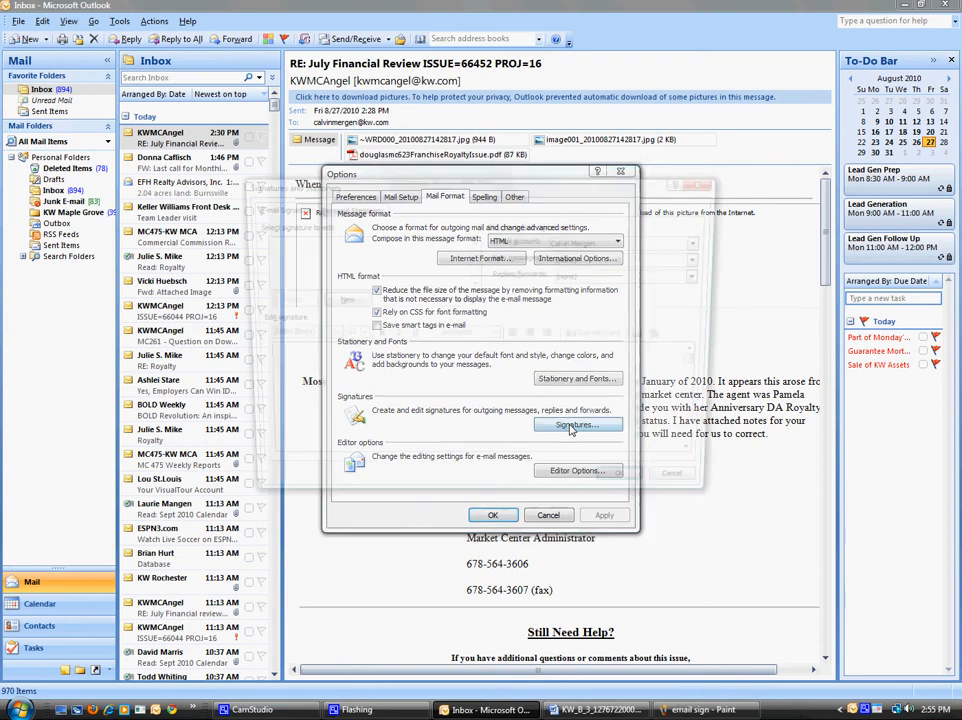
# Step: Create a new signature containing the 'email sign' picture from the Desktop and save it
pyautogui.click(340, 302)
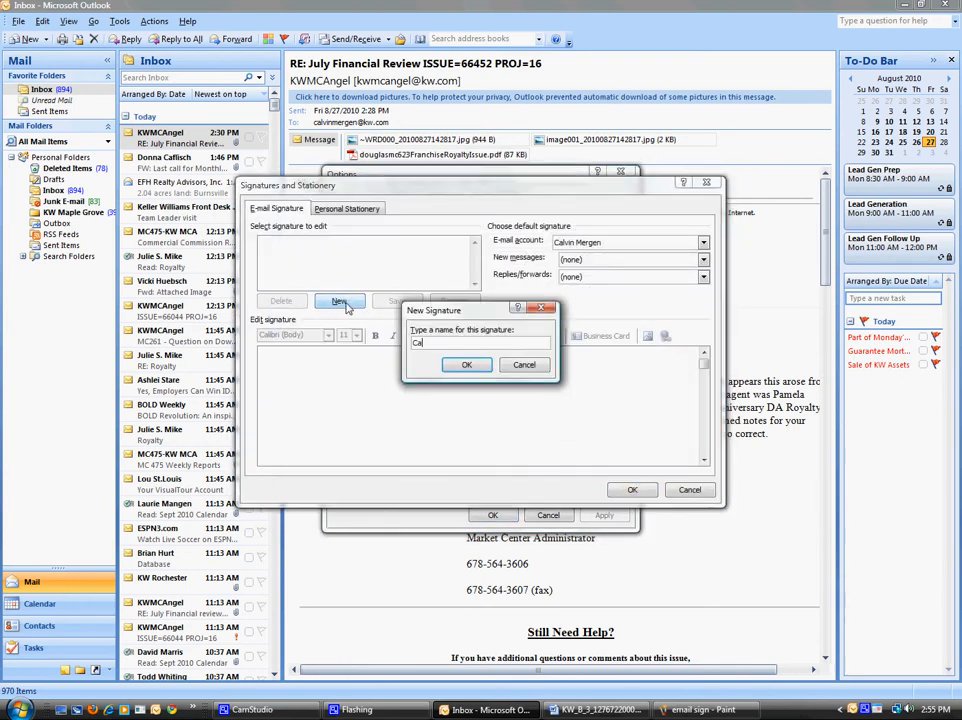
pyautogui.press('Return')
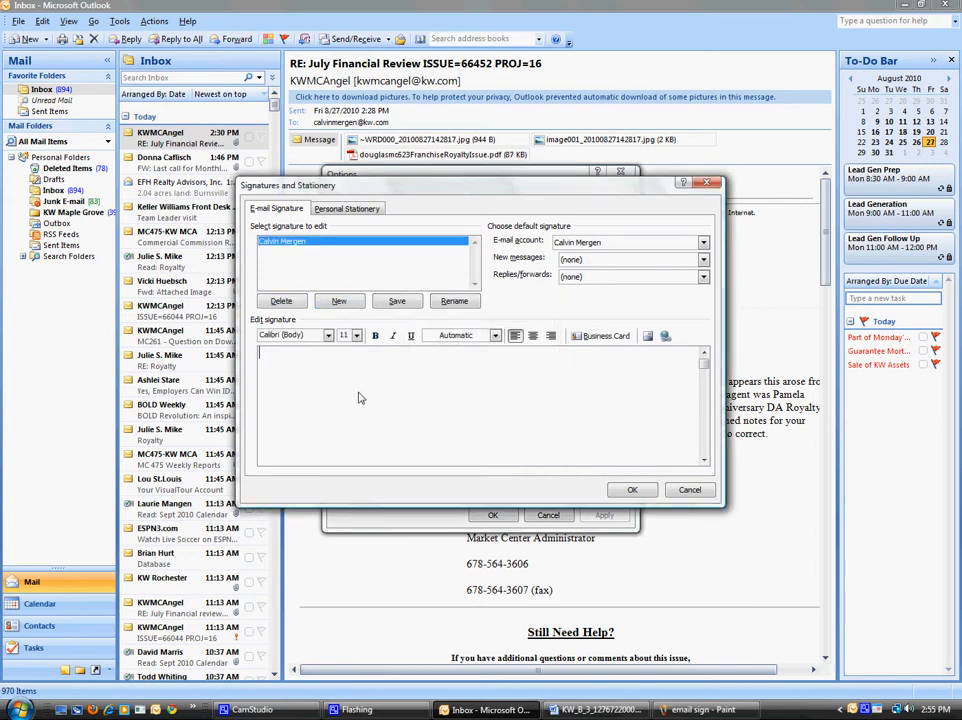
pyautogui.click(648, 338)
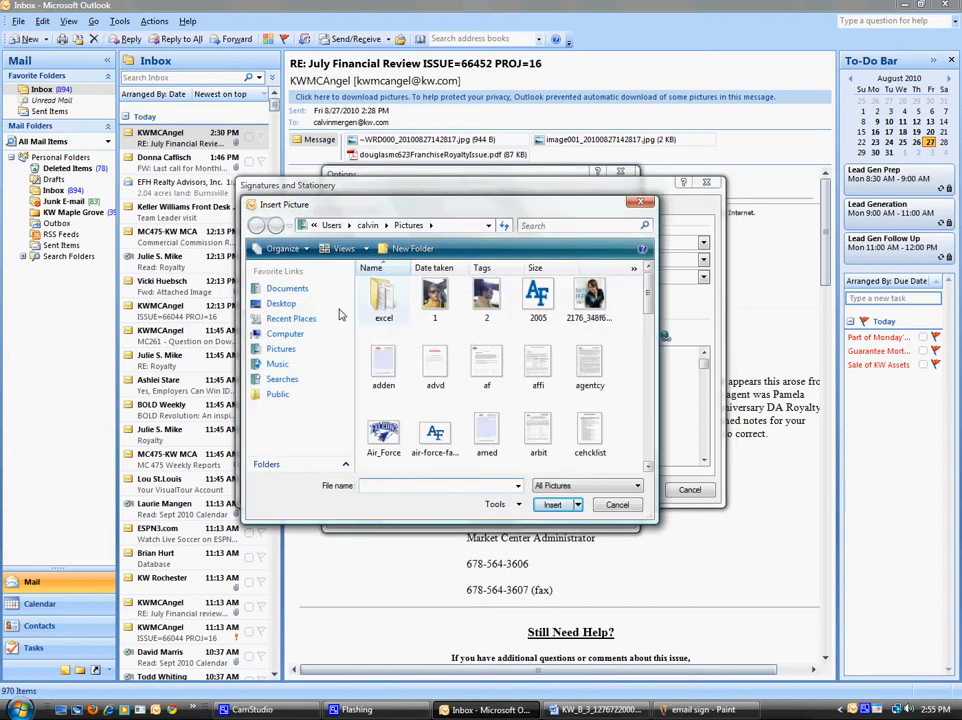
pyautogui.click(283, 305)
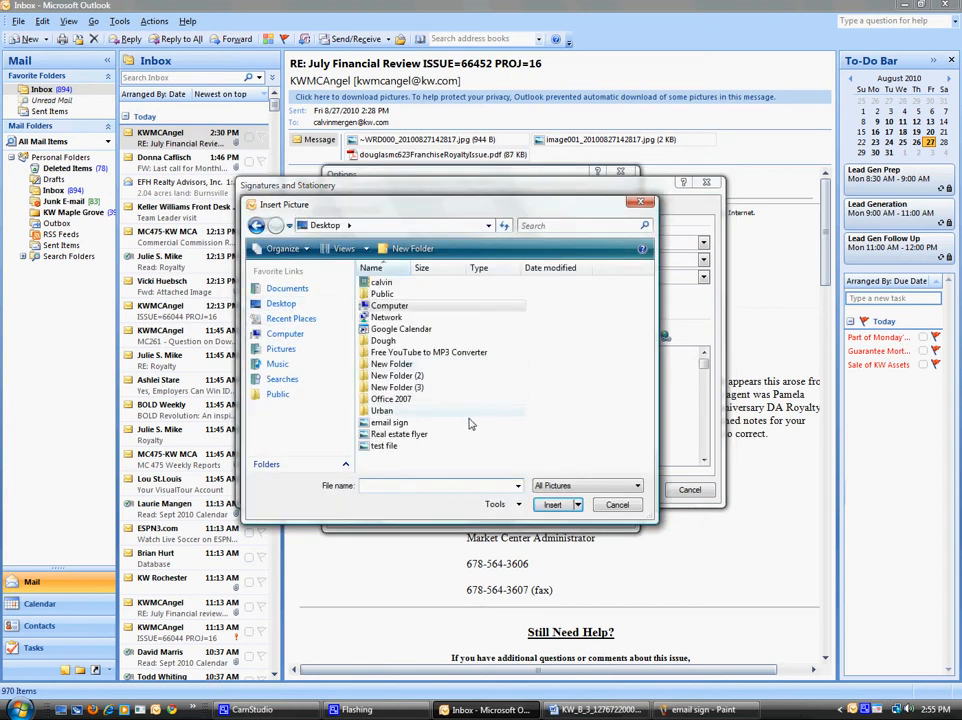
pyautogui.click(385, 423)
pyautogui.doubleClick(378, 428)
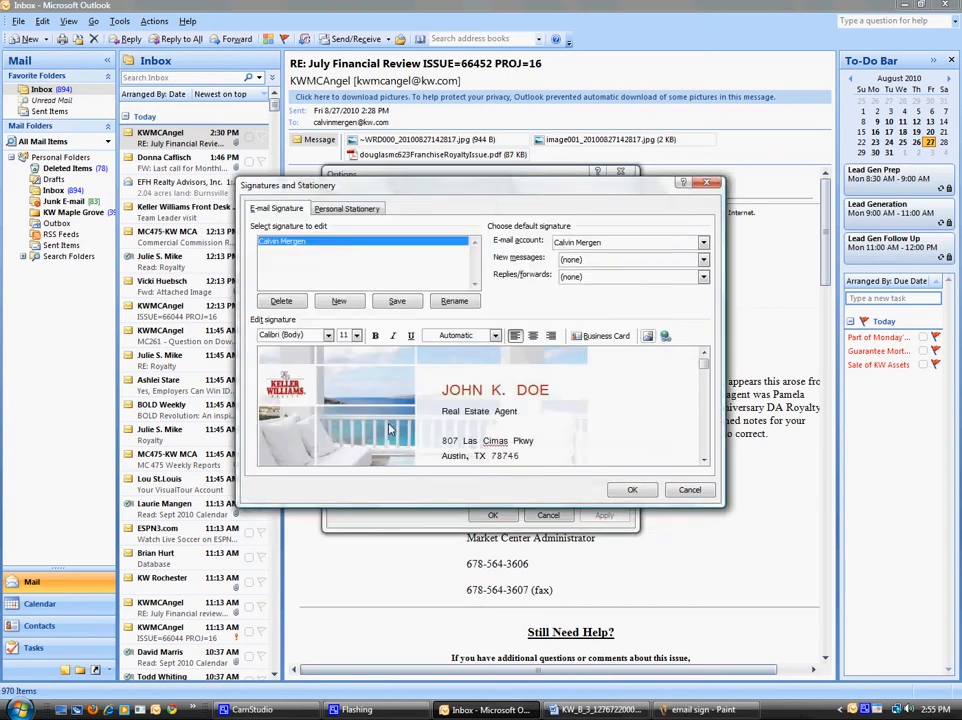
pyautogui.click(641, 490)
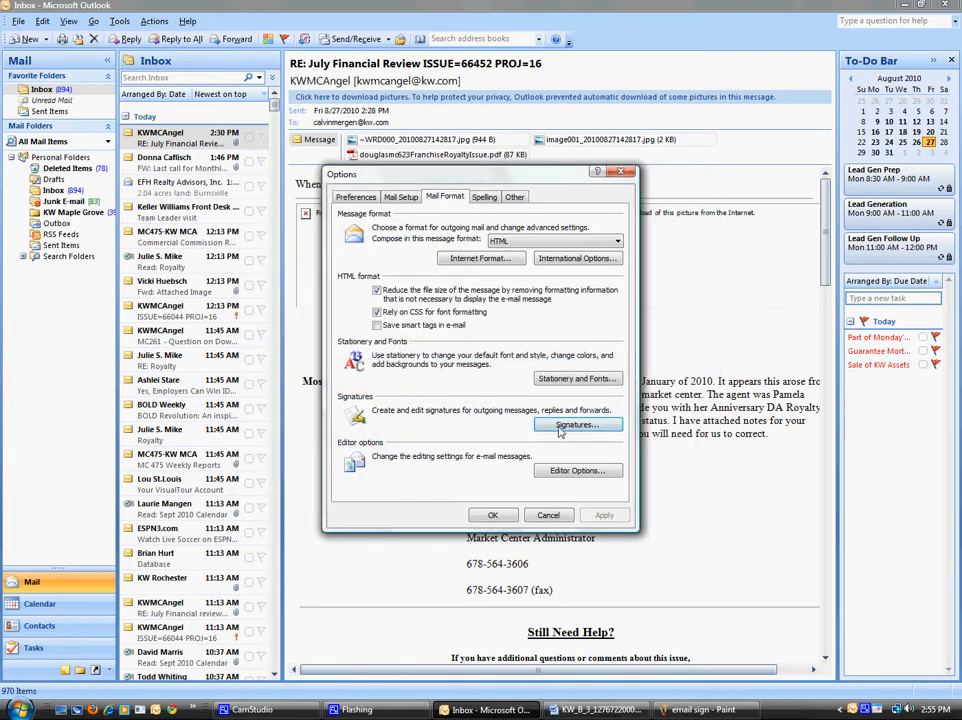
# Step: Set the business-card signature as the default for new messages and replies/forwards
pyautogui.click(560, 428)
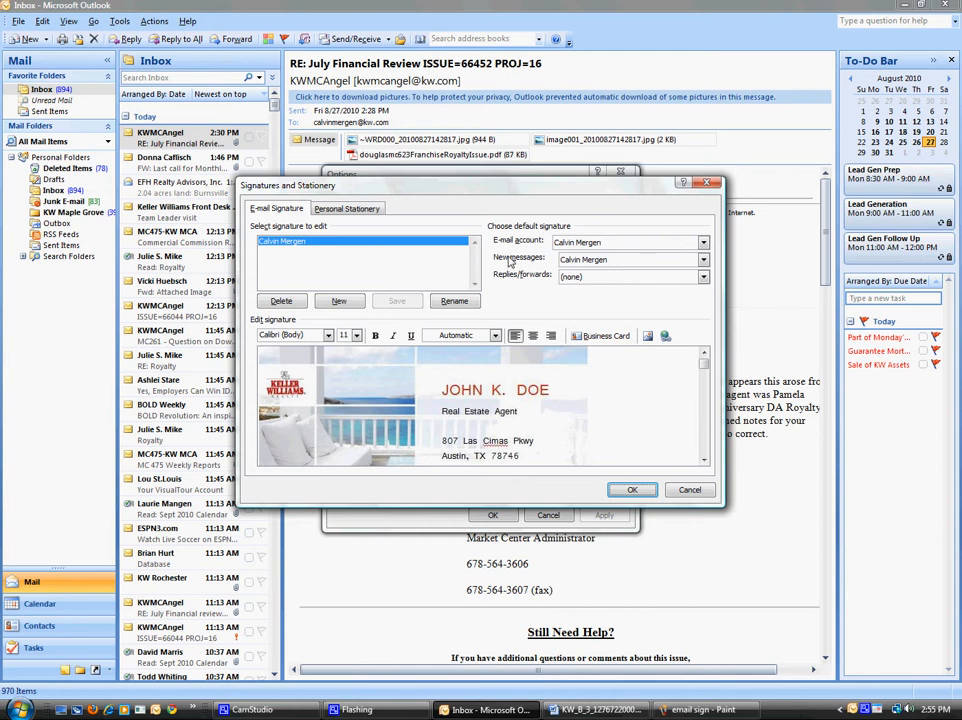
pyautogui.click(625, 277)
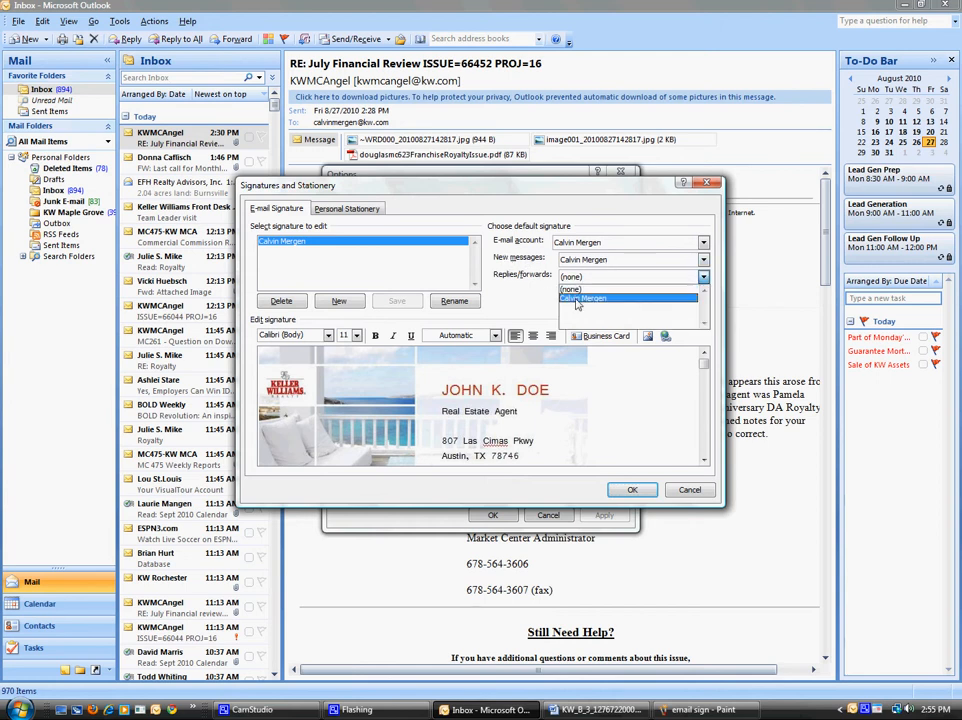
pyautogui.click(577, 299)
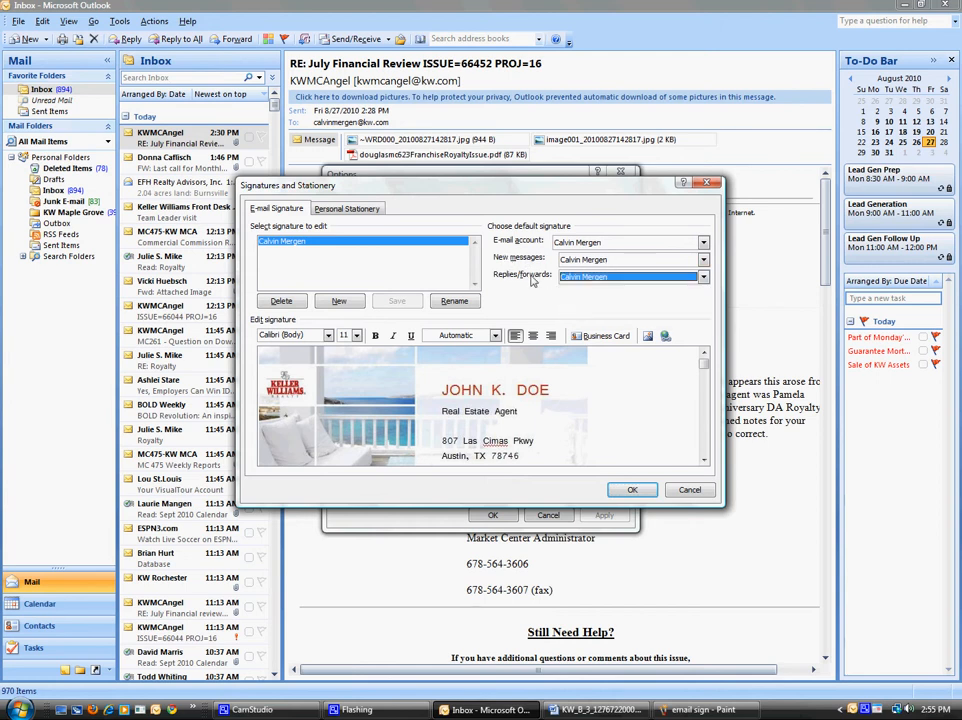
pyautogui.click(626, 490)
pyautogui.click(492, 515)
# Step: Test the signature in a new message by typing a few sample lines above it
pyautogui.click(14, 40)
pyautogui.click(268, 259)
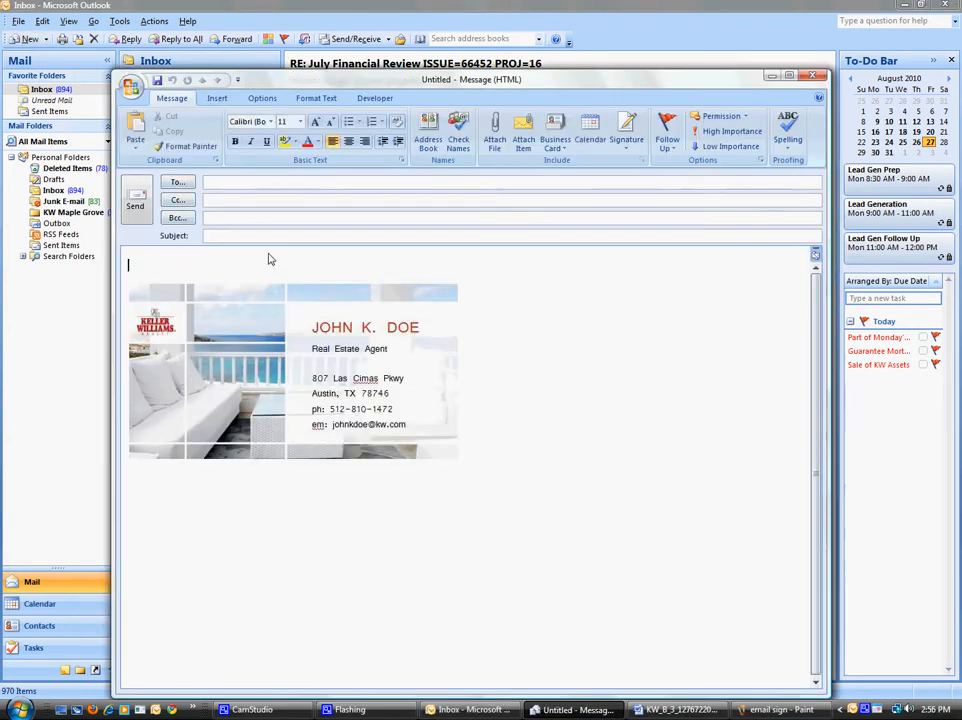
pyautogui.write('Sdjklsa jdsajdlsldks a;dlksa')
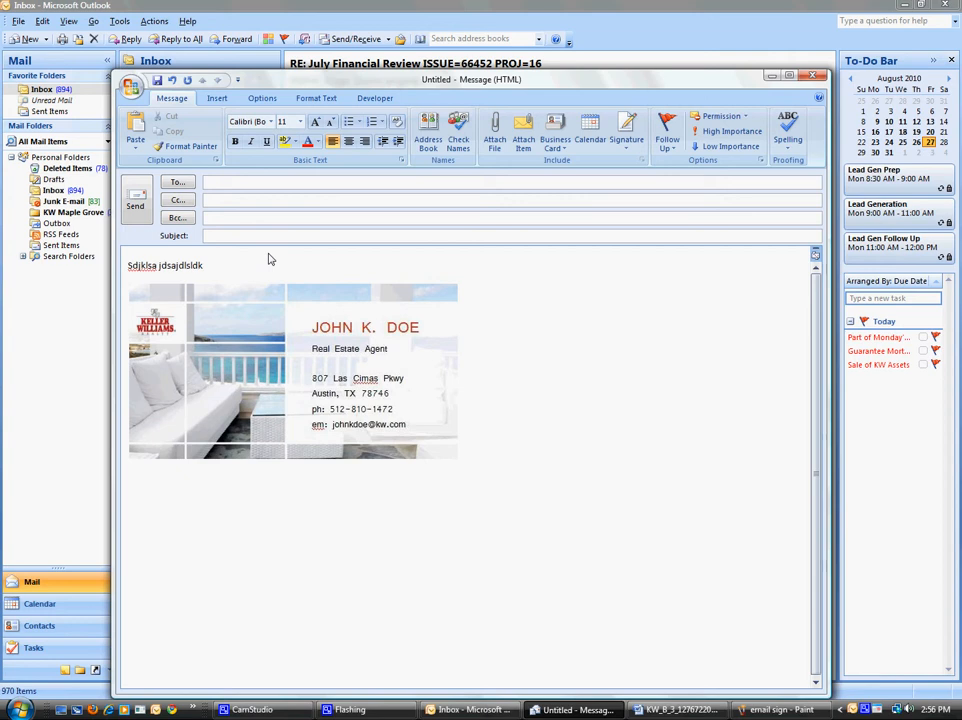
pyautogui.press('Return')
pyautogui.write('Sd Sad Sd sad')
pyautogui.press('Return')
pyautogui.write('sad')
pyautogui.press('Return')
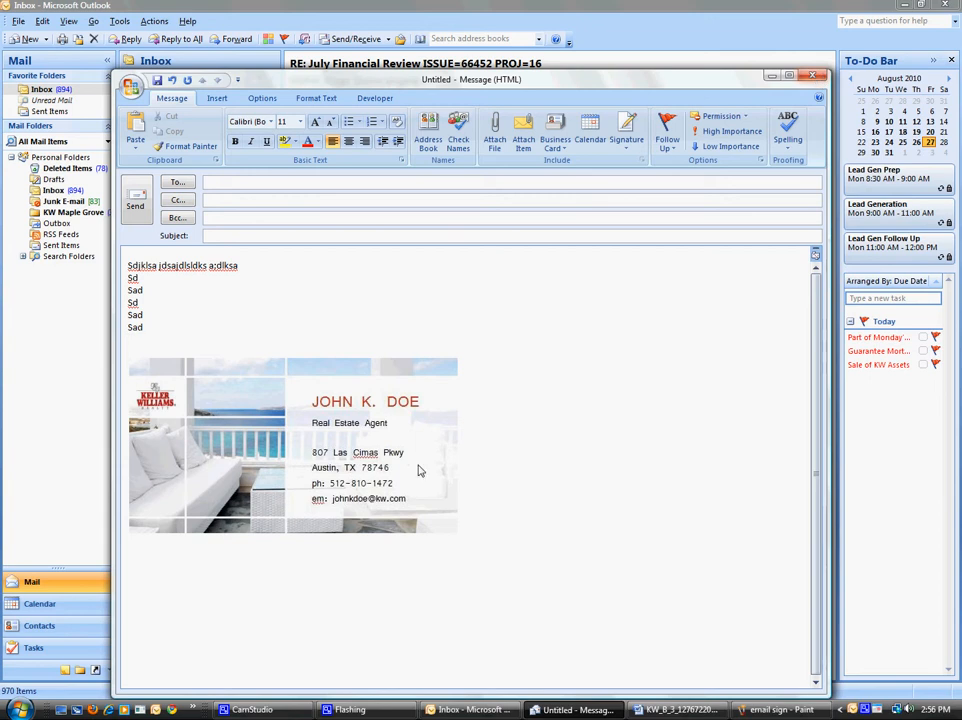
pyautogui.click(255, 470)
pyautogui.click(262, 310)
# Step: Close the test message without saving it
pyautogui.click(813, 80)
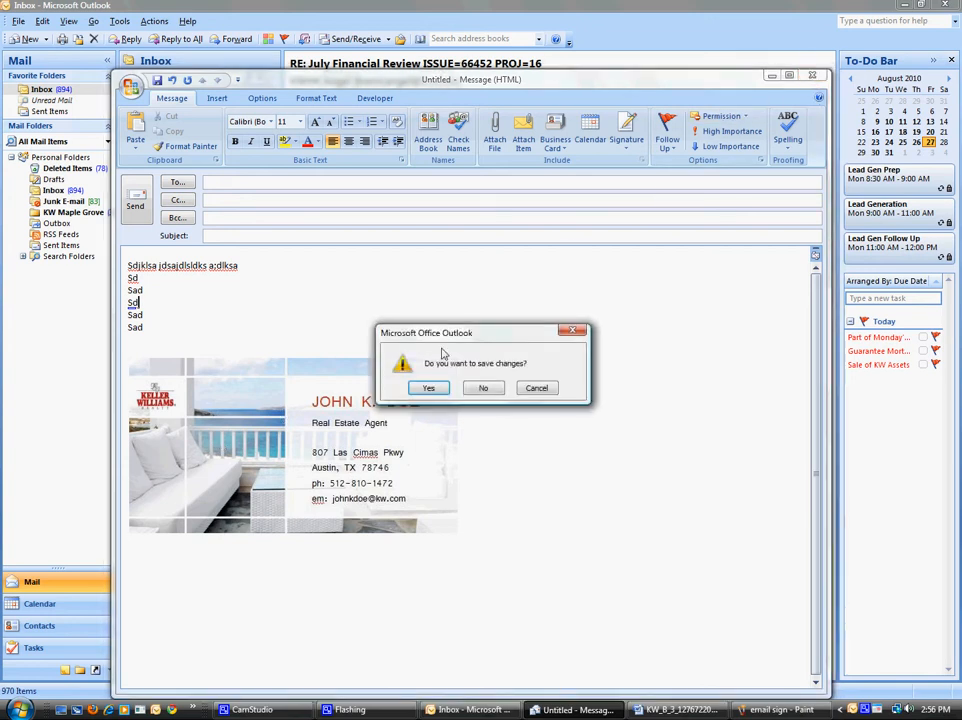
pyautogui.click(487, 389)
pyautogui.click(116, 21)
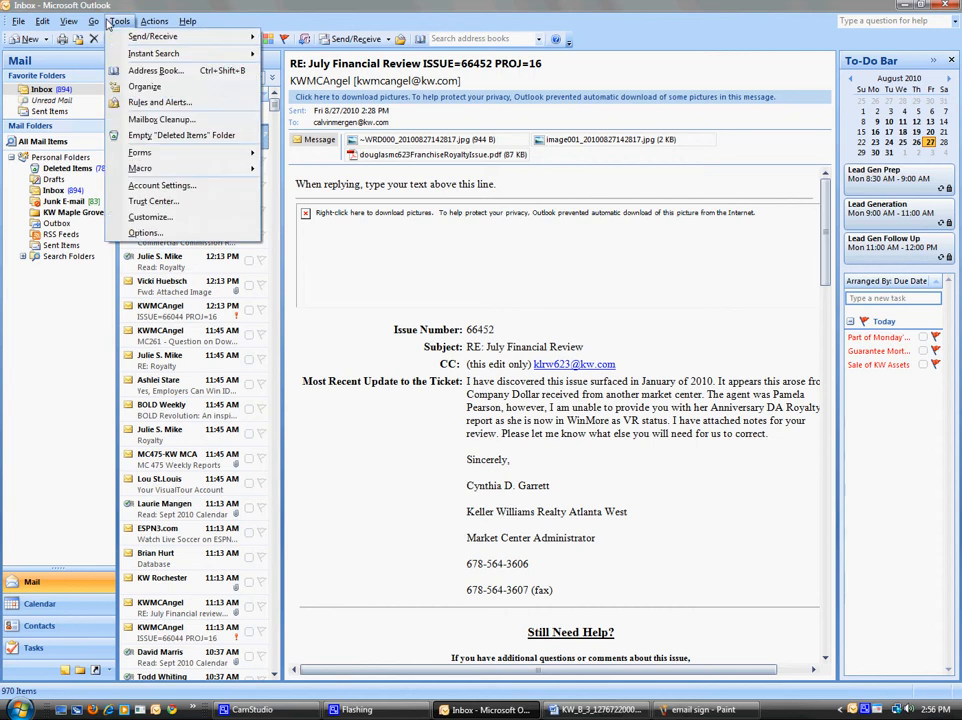
# Step: Reopen the Signatures editor via Options > Mail Format and select the business-card picture
pyautogui.click(160, 232)
pyautogui.click(446, 198)
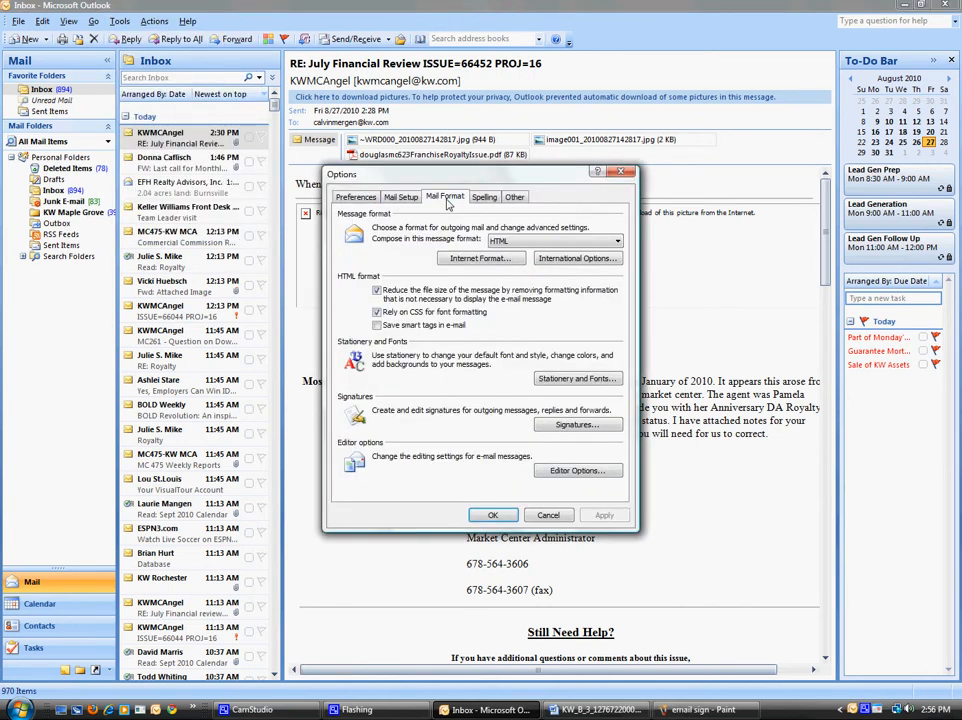
pyautogui.click(570, 425)
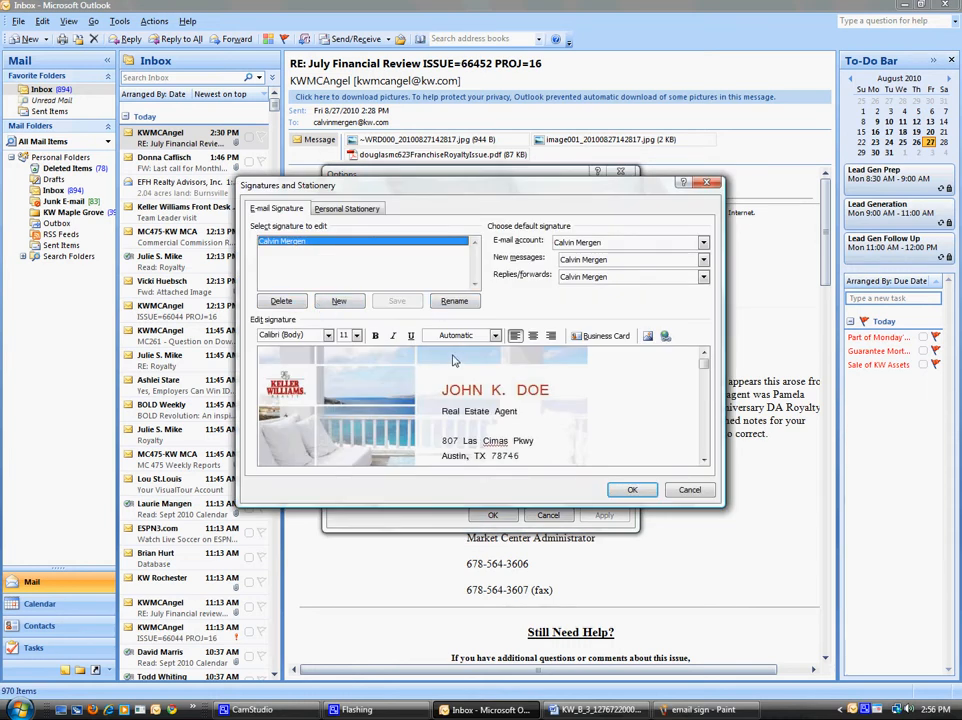
pyautogui.click(517, 397)
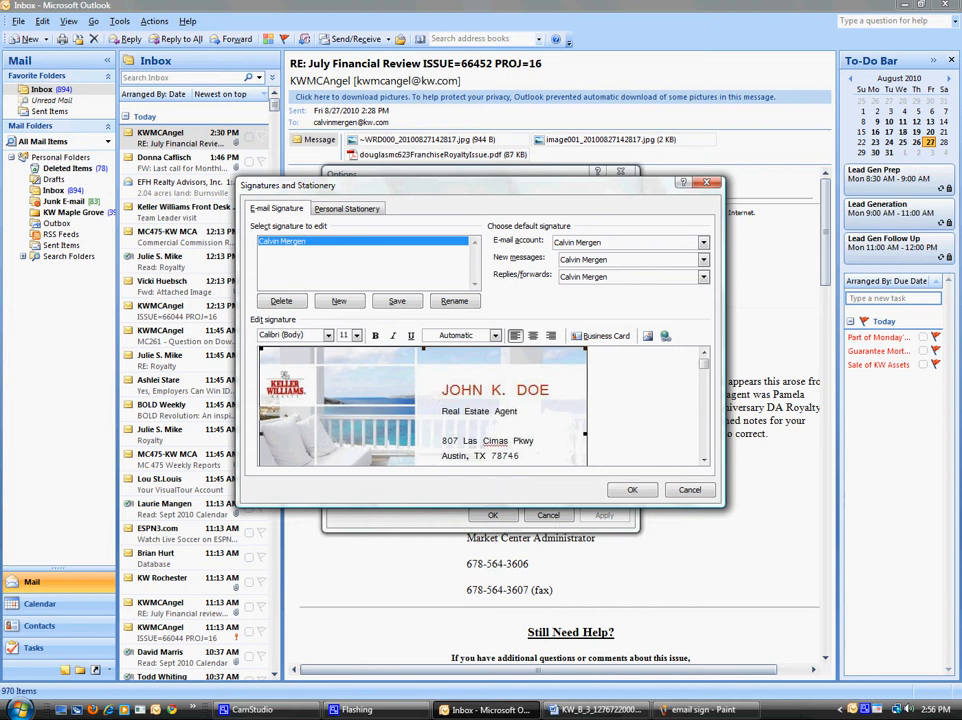
pyautogui.click(109, 712)
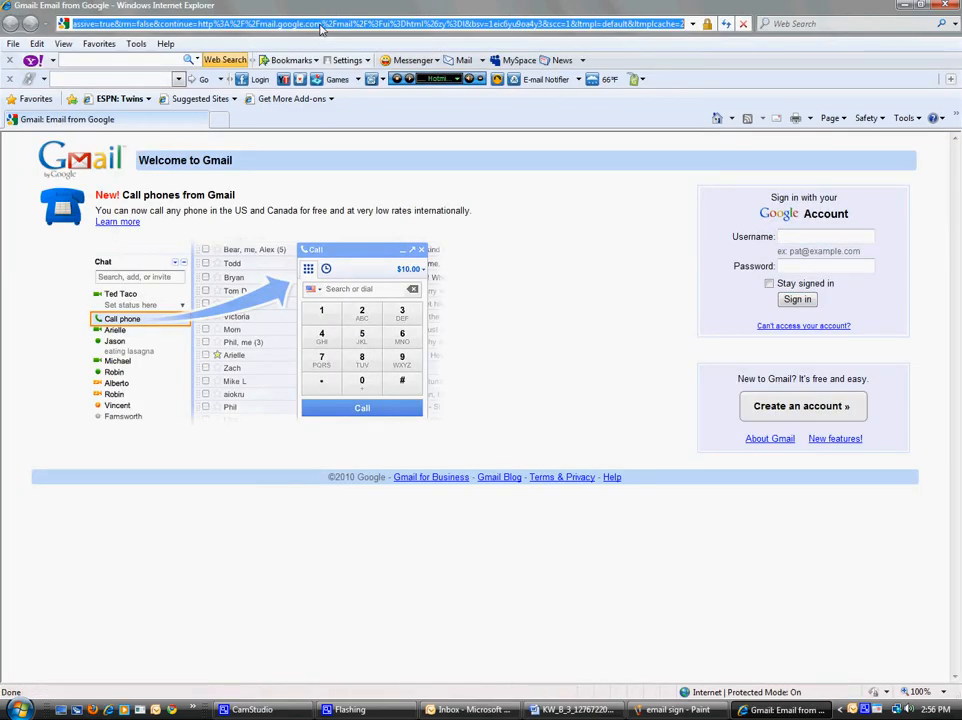
# Step: Go to the YouTube channel page using the address-bar suggestion for 'you'
pyautogui.write('you')
pyautogui.press('Down')
pyautogui.press('Down')
pyautogui.press('Down')
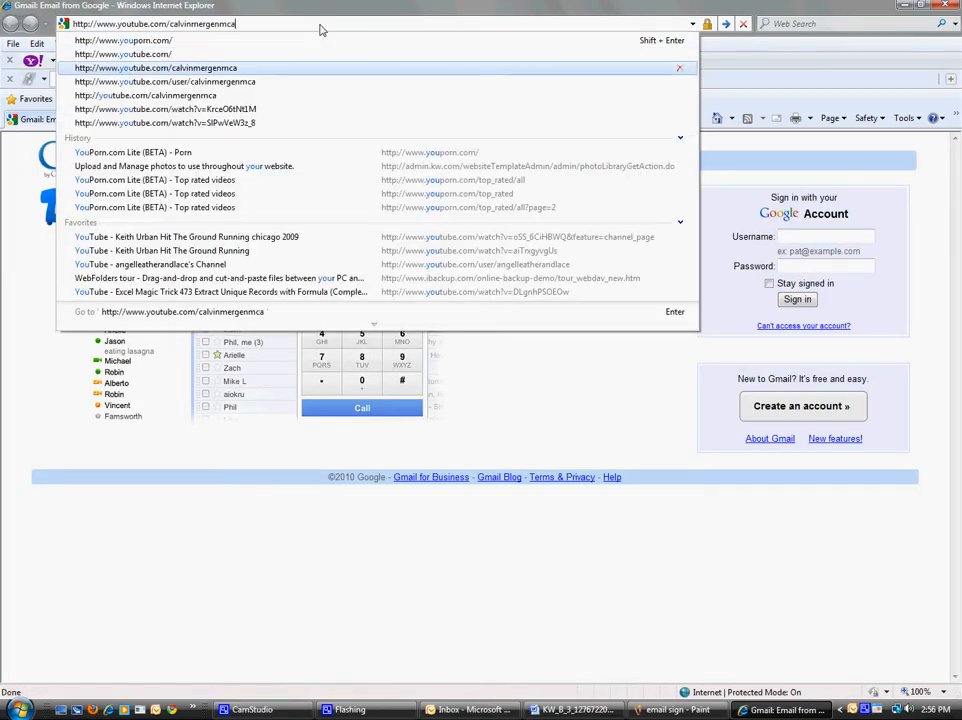
pyautogui.press('Return')
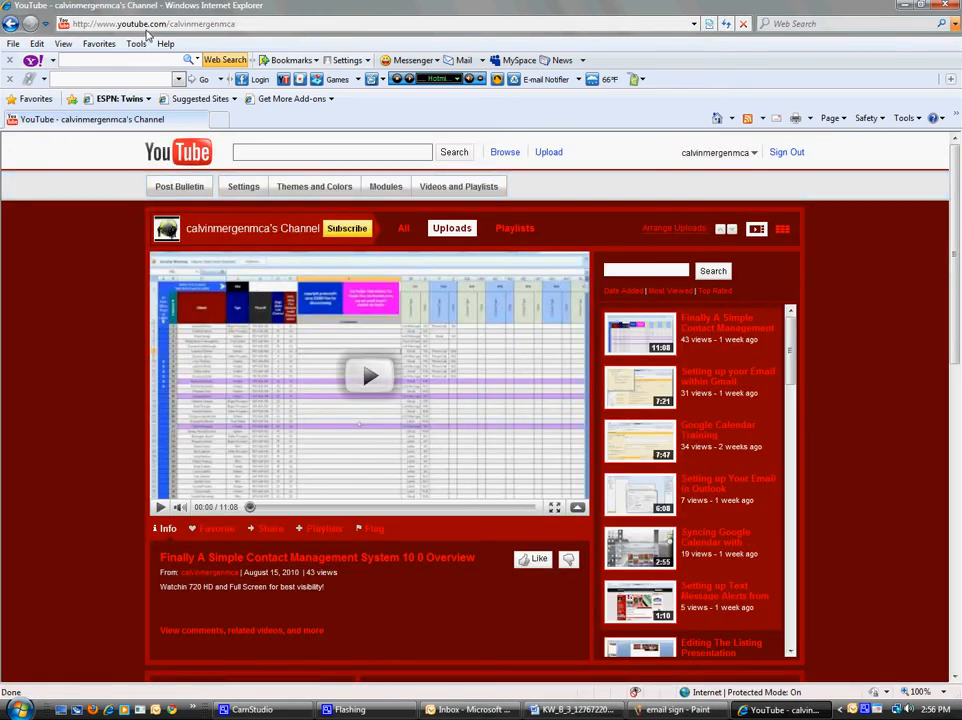
# Step: Copy the YouTube channel's web address and return to Outlook's signature editor
pyautogui.click(155, 24)
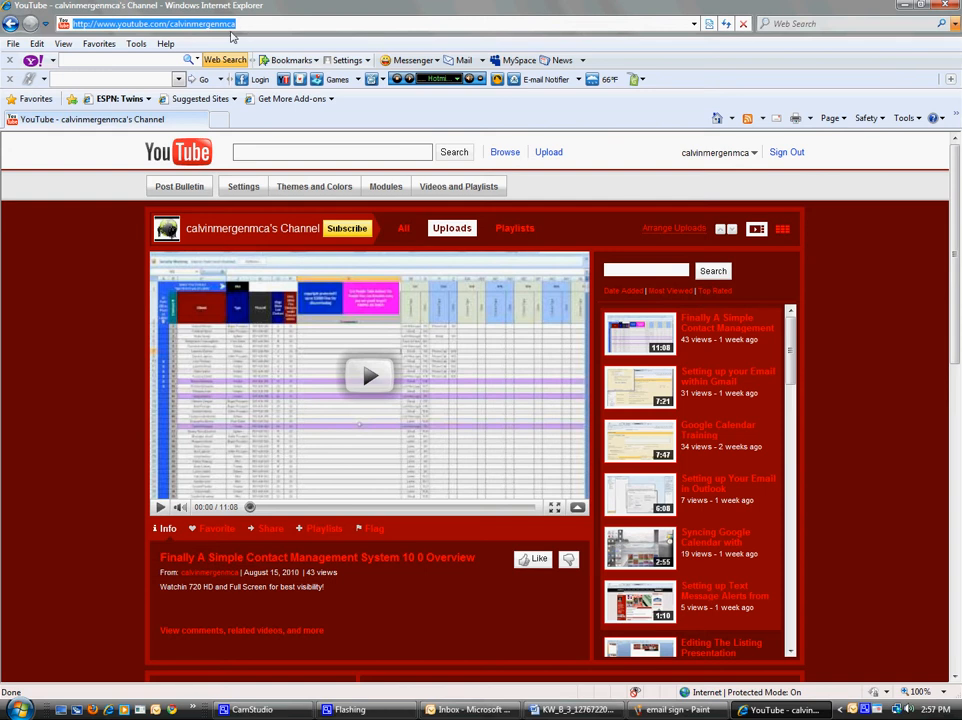
pyautogui.rightClick(117, 29)
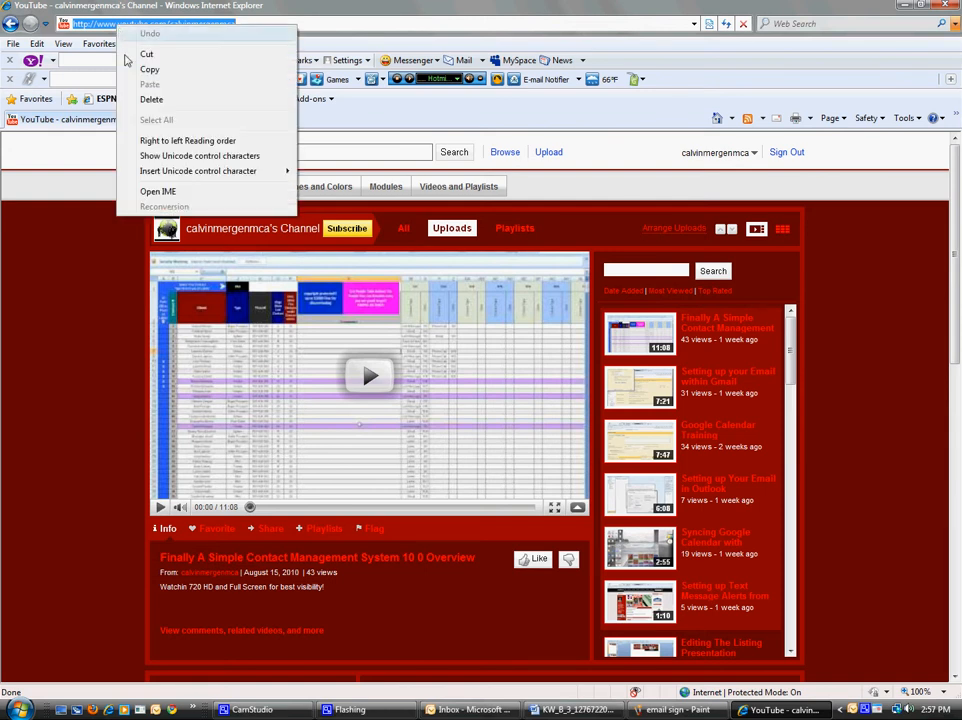
pyautogui.click(140, 70)
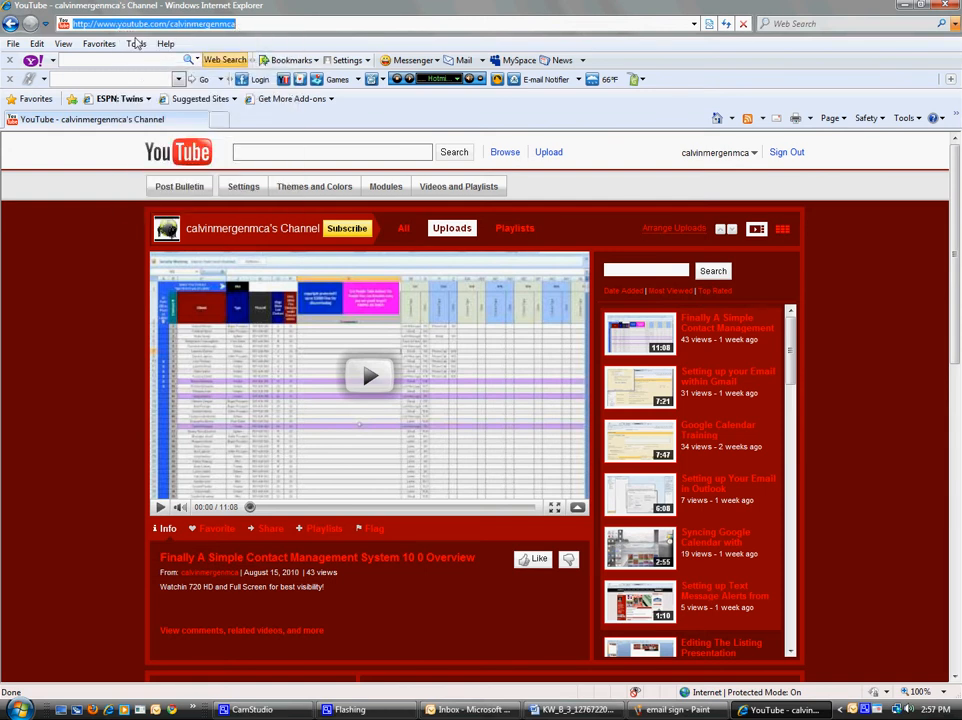
pyautogui.click(648, 712)
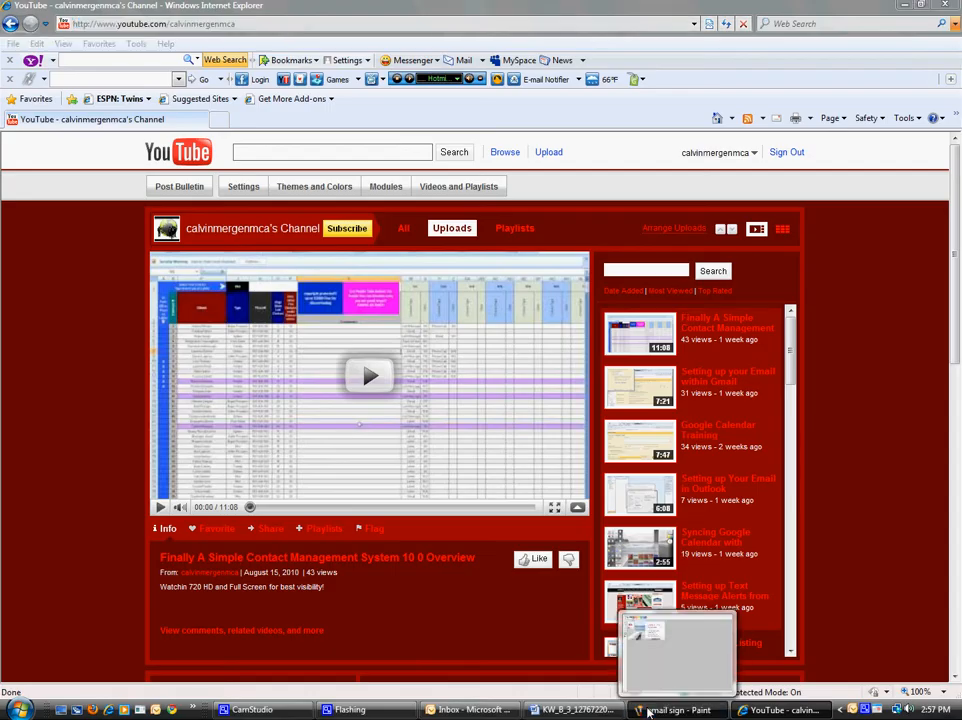
pyautogui.click(490, 711)
# Step: Hyperlink the signature's business-card image to the copied YouTube channel address
pyautogui.click(446, 428)
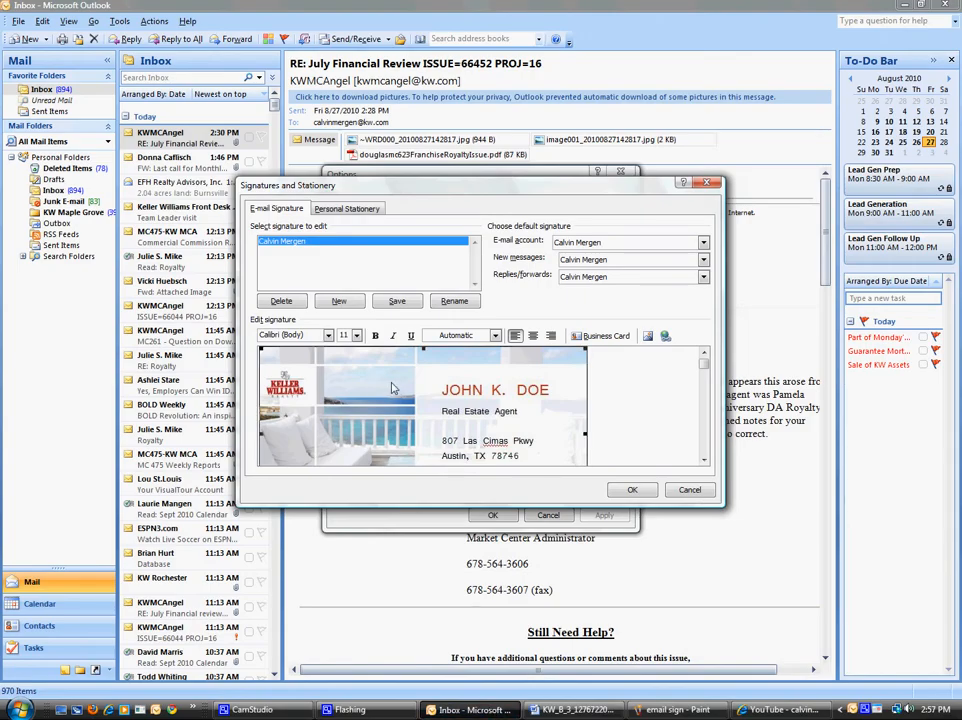
pyautogui.click(665, 338)
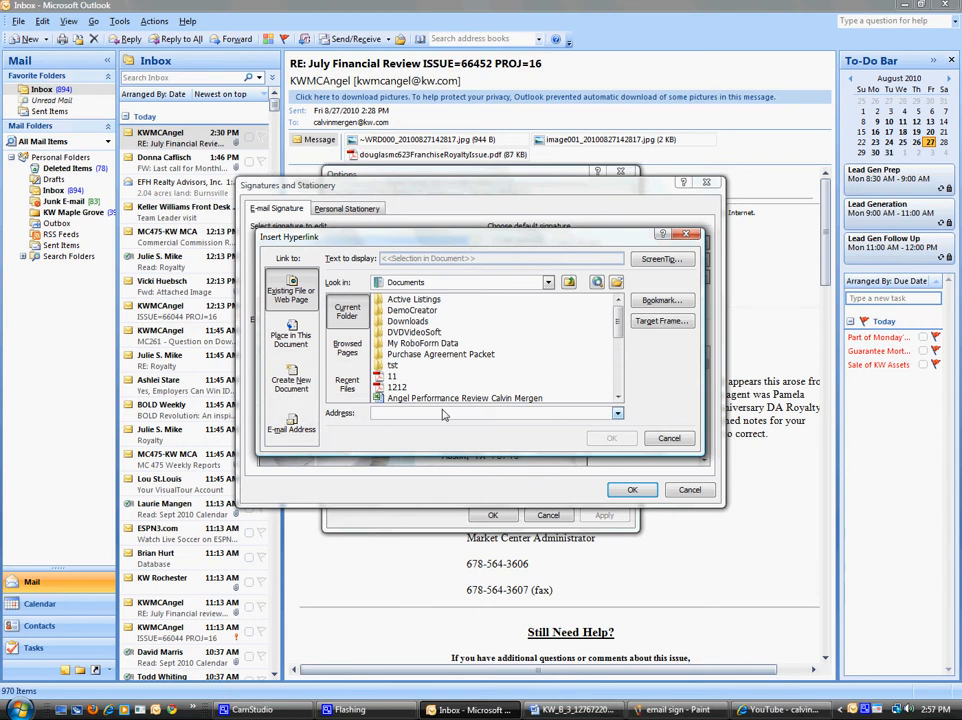
pyautogui.rightClick(420, 412)
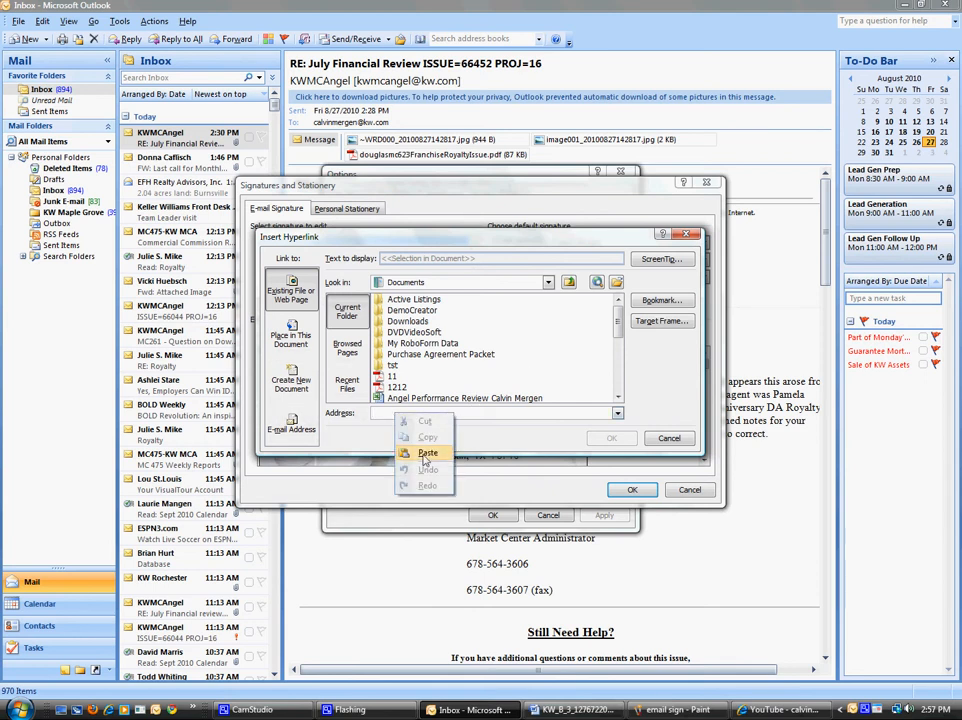
pyautogui.click(427, 335)
pyautogui.click(613, 440)
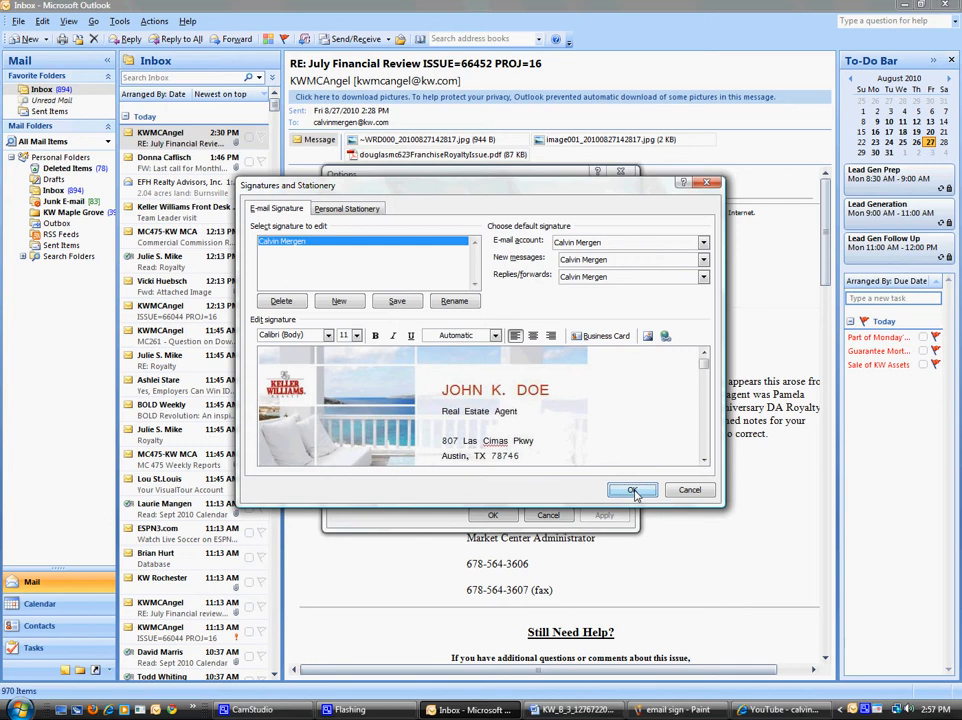
# Step: Save the signature, close Options, and open a new message showing it
pyautogui.click(633, 490)
pyautogui.click(491, 513)
pyautogui.click(27, 38)
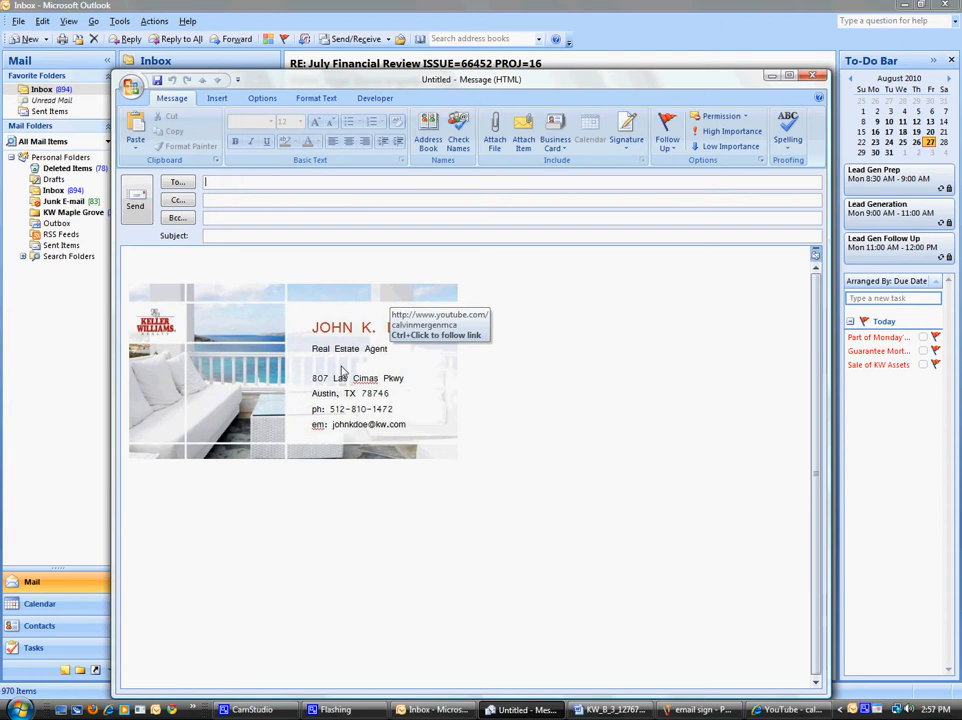
# Step: Address the test message to your own e-mail and send it
pyautogui.press('Return')
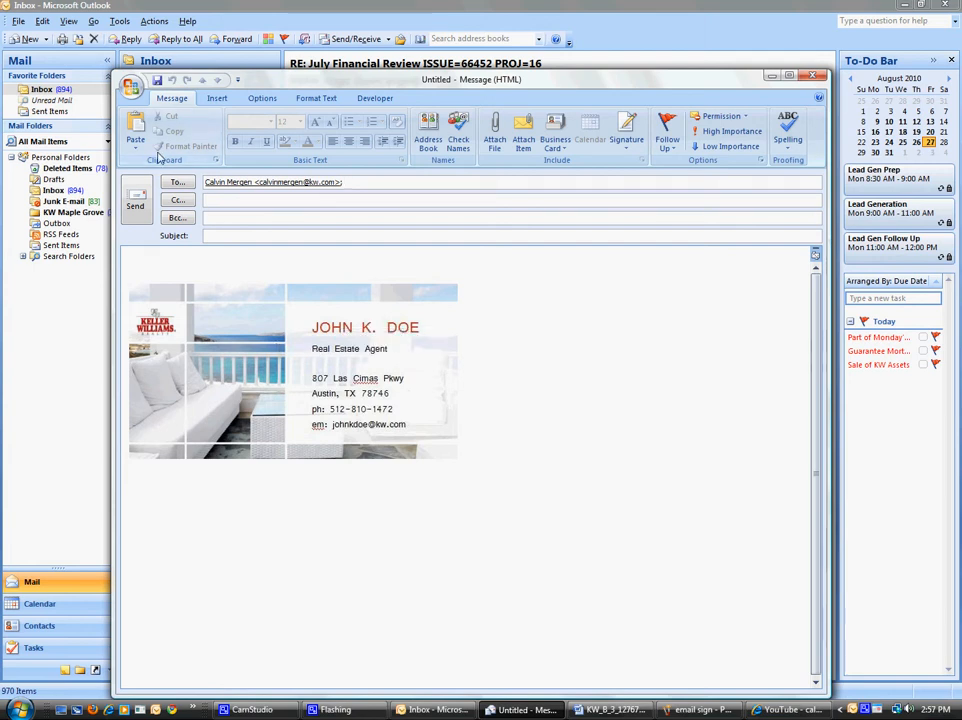
pyautogui.click(143, 197)
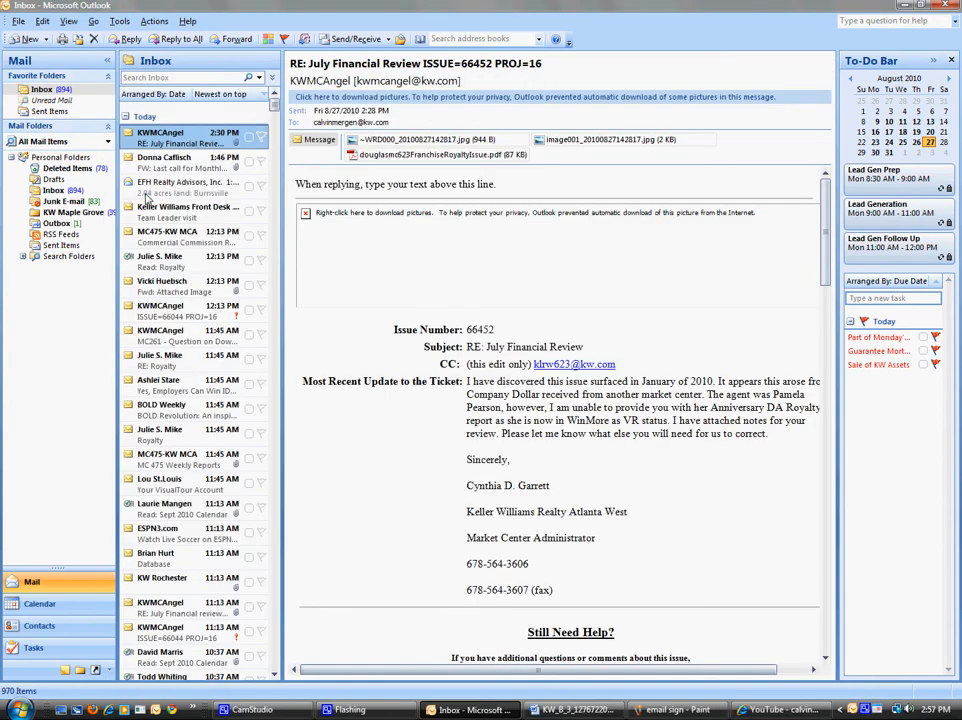
# Step: Run Send/Receive and open the newly arrived test message in the Inbox
pyautogui.click(350, 40)
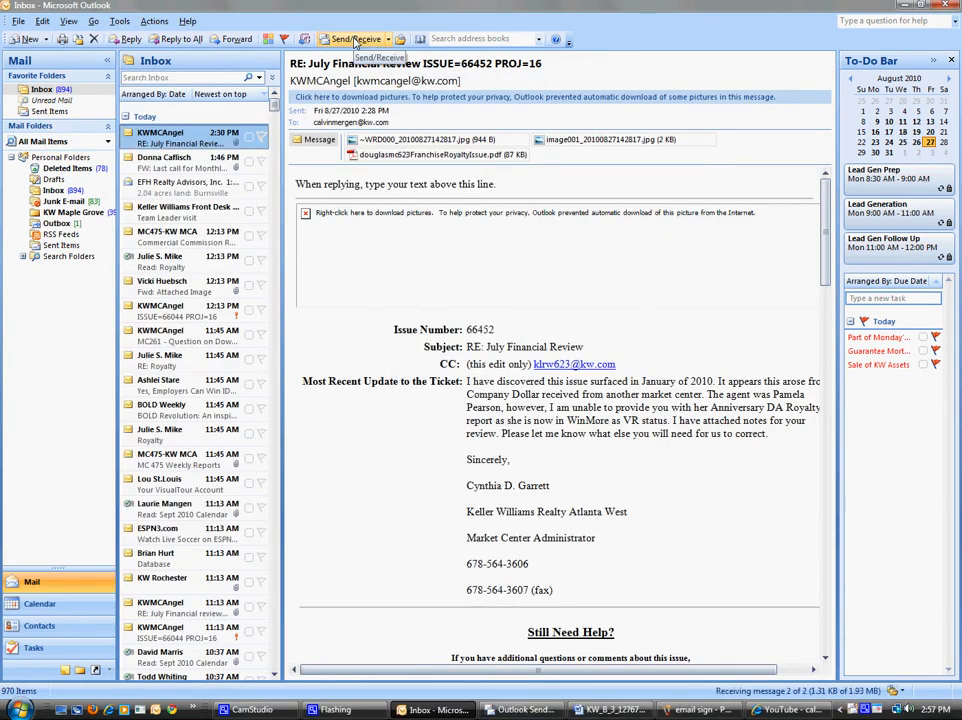
pyautogui.press('Up')
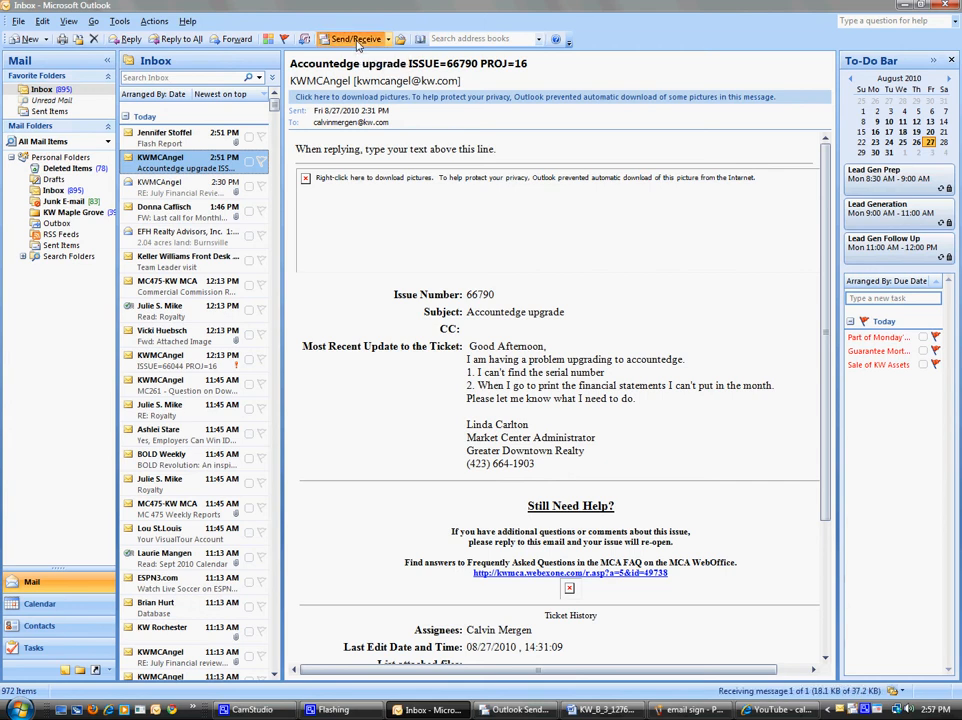
pyautogui.click(172, 140)
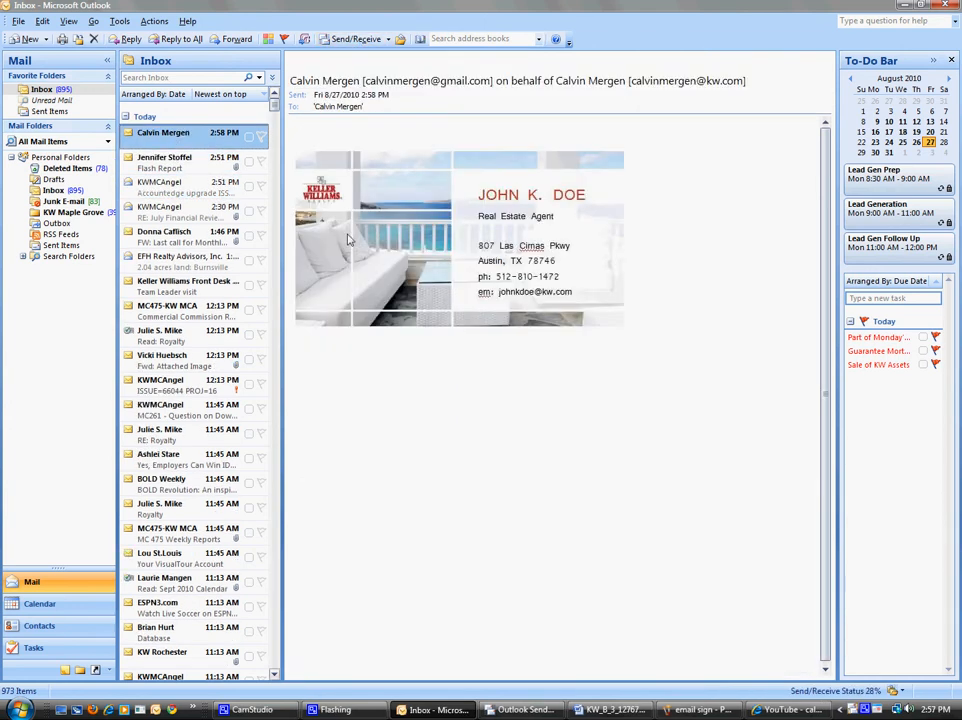
# Step: Confirm the business-card signature image opens the YouTube channel, then close the browser
pyautogui.click(414, 217)
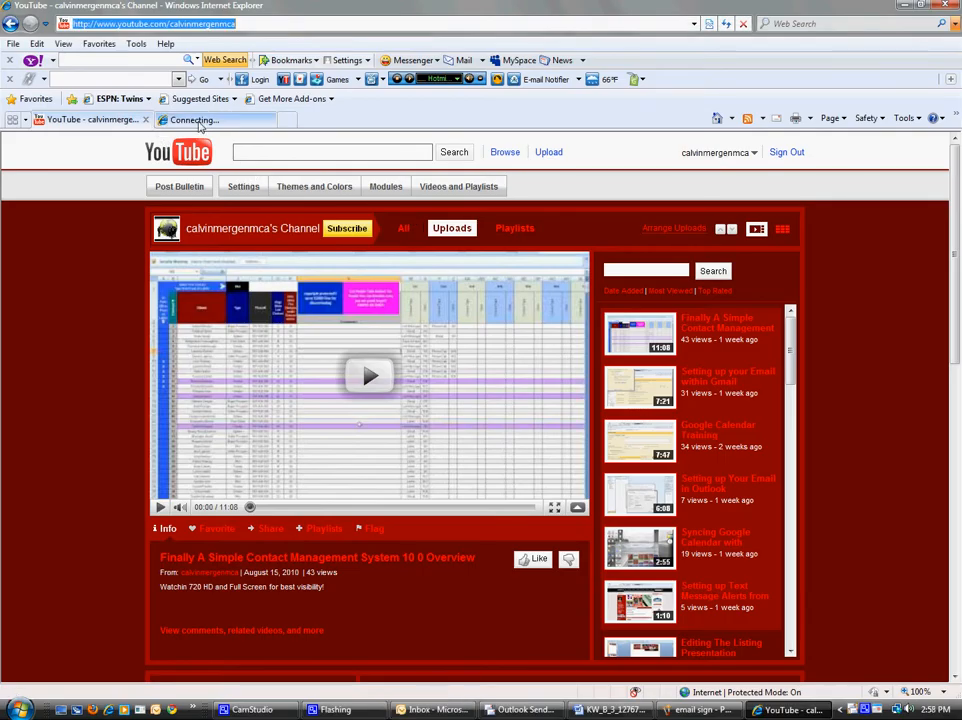
pyautogui.click(266, 120)
pyautogui.click(949, 5)
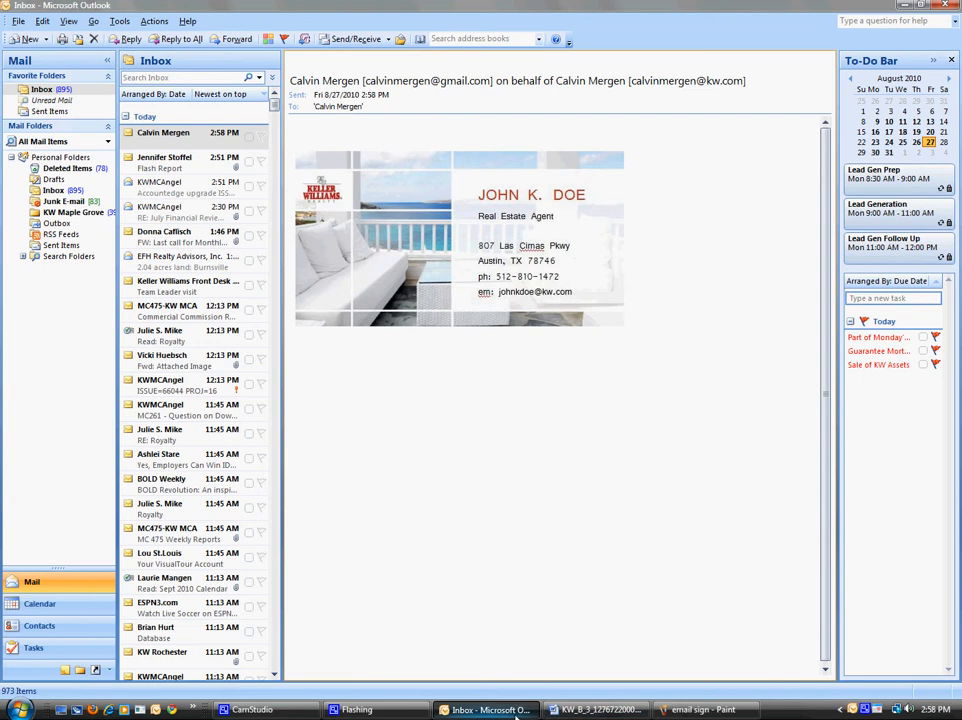
# Step: Launch a new Internet Explorer window from Quick Launch to reach Gmail's sign-in page
pyautogui.moveTo(516, 717)
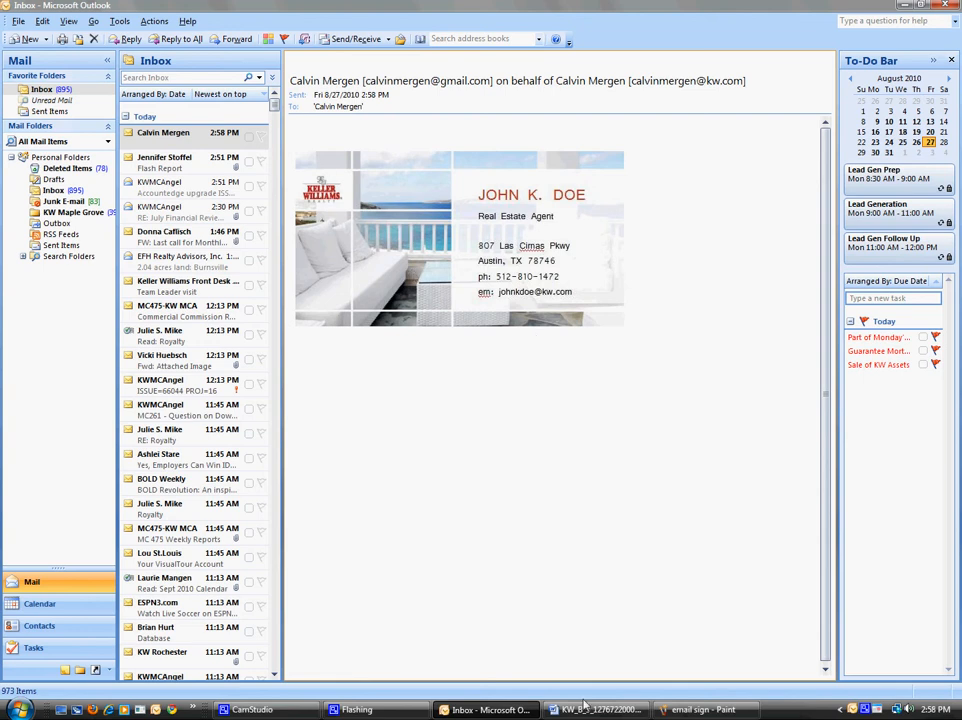
pyautogui.click(120, 21)
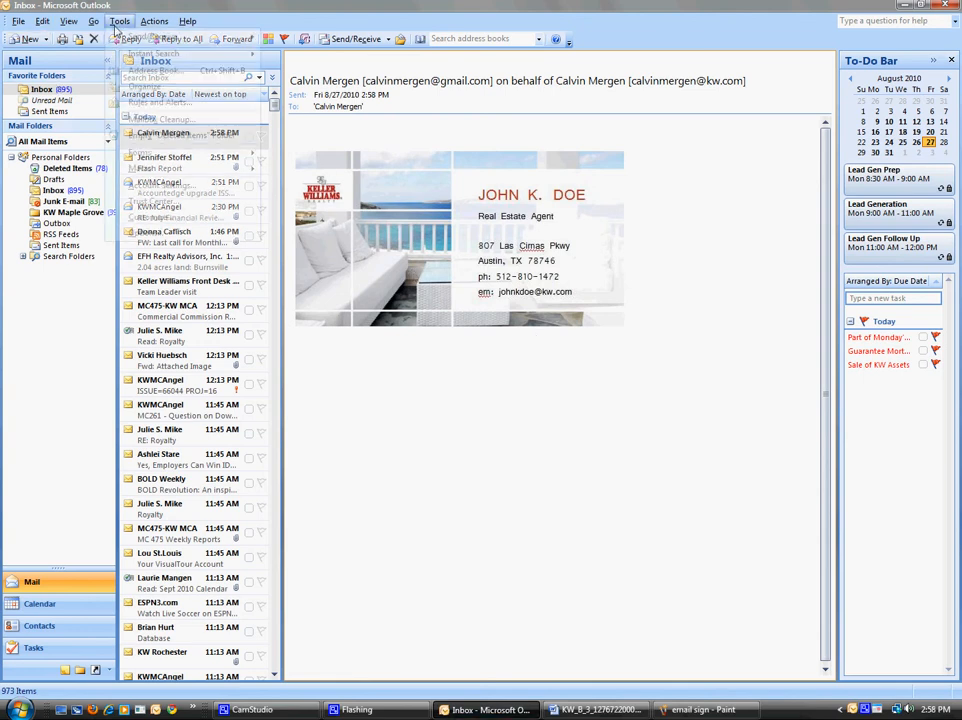
pyautogui.click(146, 233)
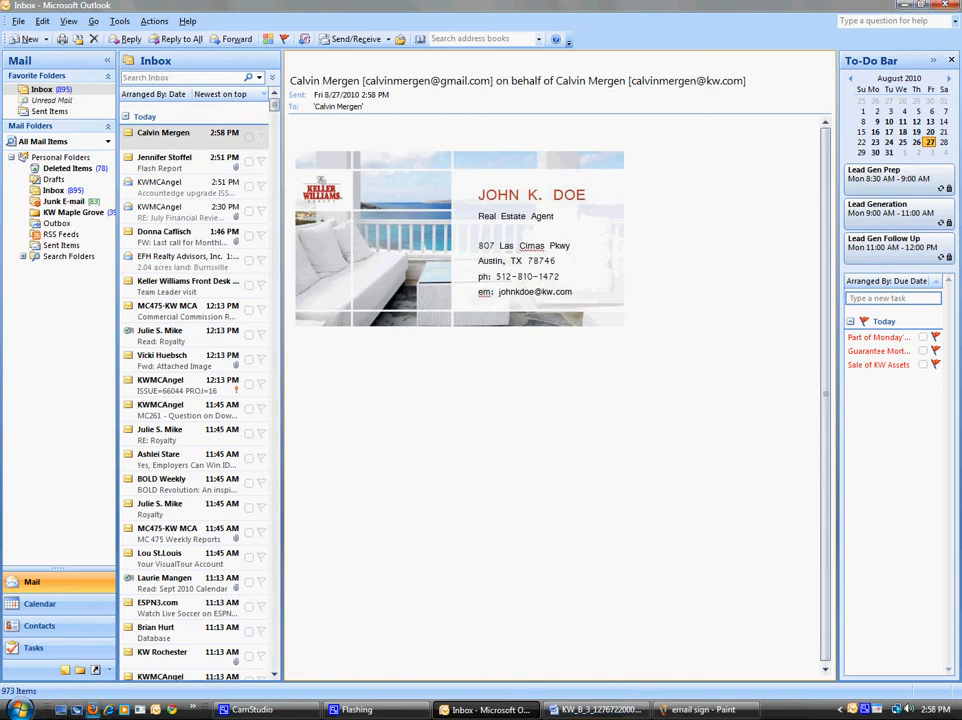
pyautogui.click(109, 710)
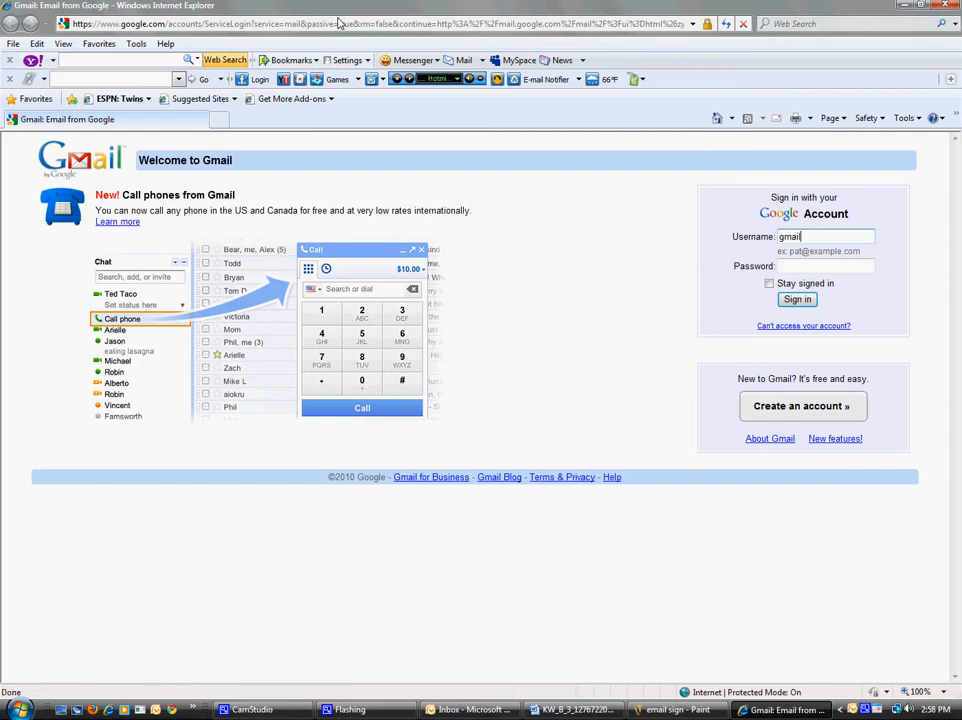
# Step: Sign in to Gmail with the account's username and password
pyautogui.doubleClick(795, 238)
pyautogui.press('Tab')
pyautogui.write('*')
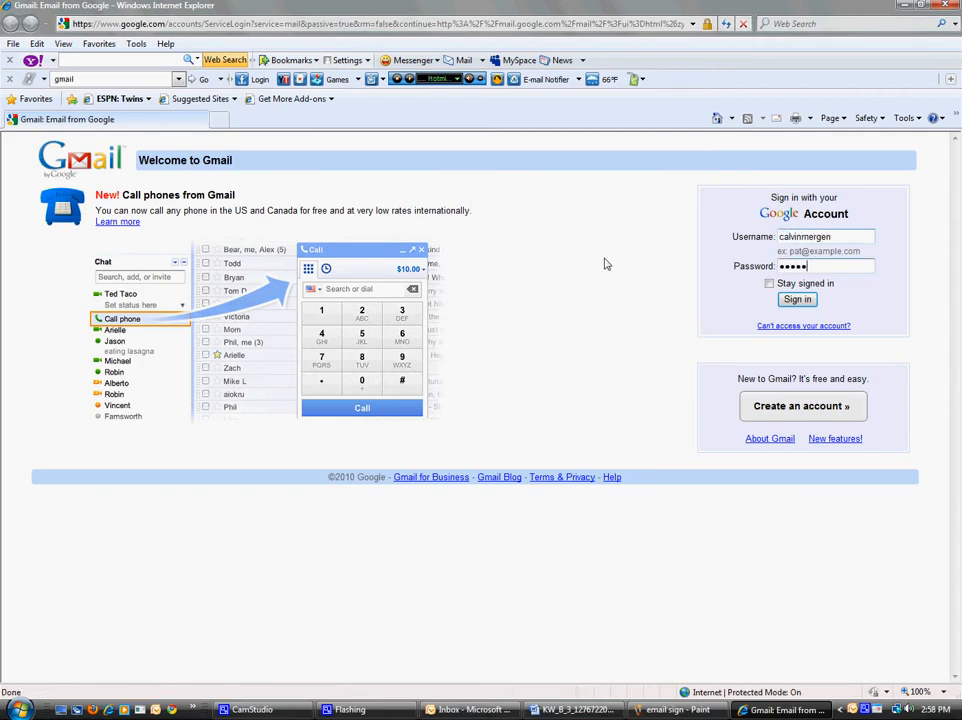
pyautogui.write('*')
pyautogui.press('Return')
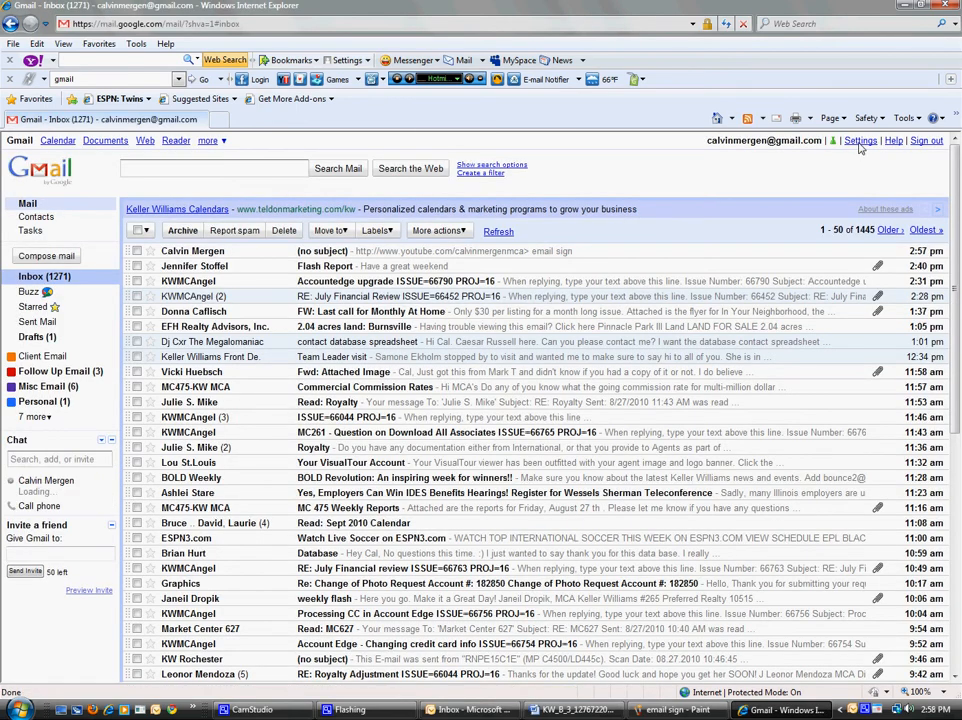
# Step: In Gmail's settings, turn on the account signature and start editing its box
pyautogui.click(859, 143)
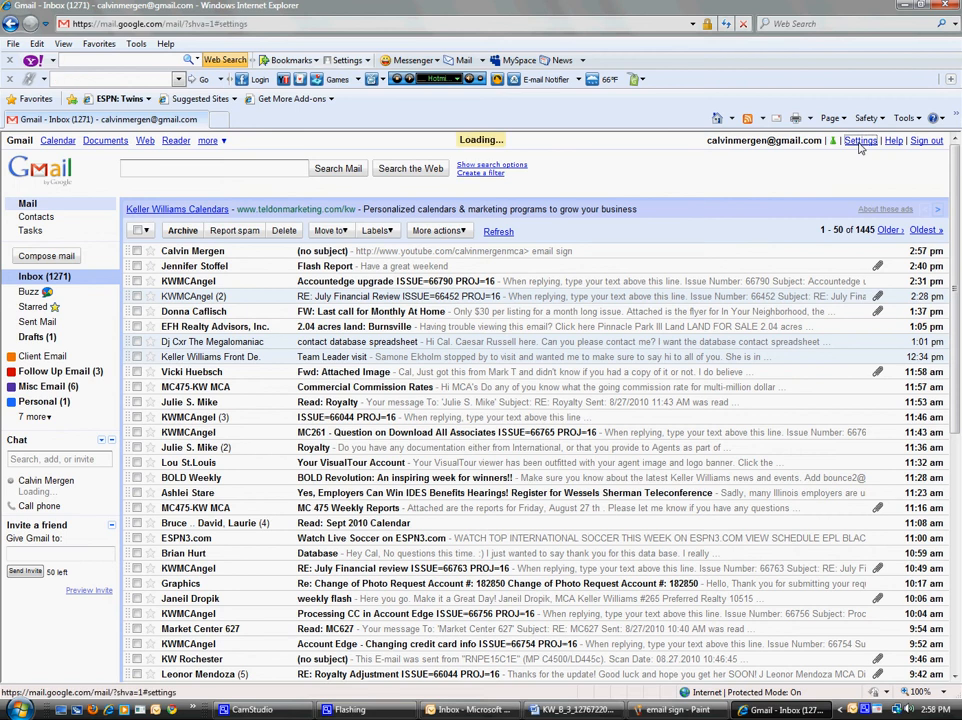
pyautogui.scroll(-1, 320, 297)
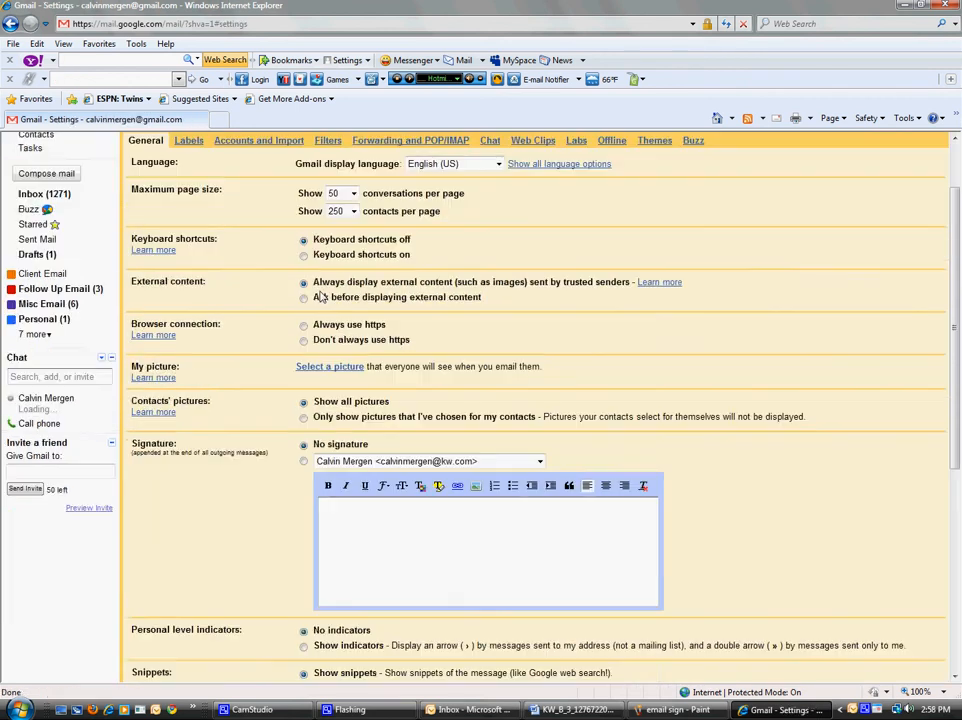
pyautogui.scroll(-1, 320, 297)
pyautogui.click(350, 445)
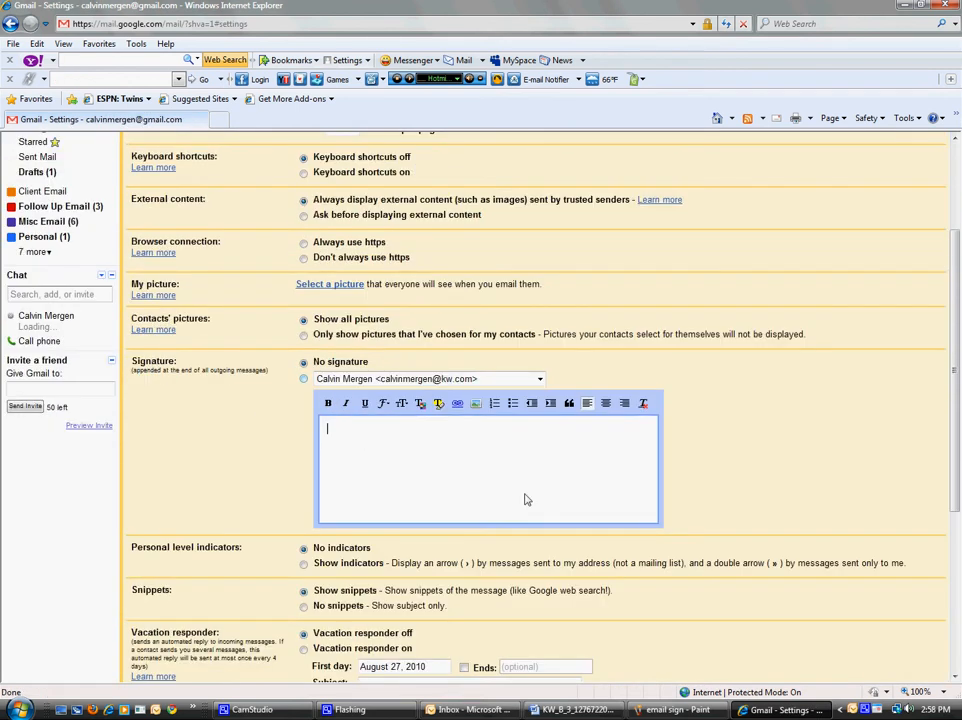
# Step: Begin inserting an image into the signature, then cancel, leaving the box empty
pyautogui.click(476, 405)
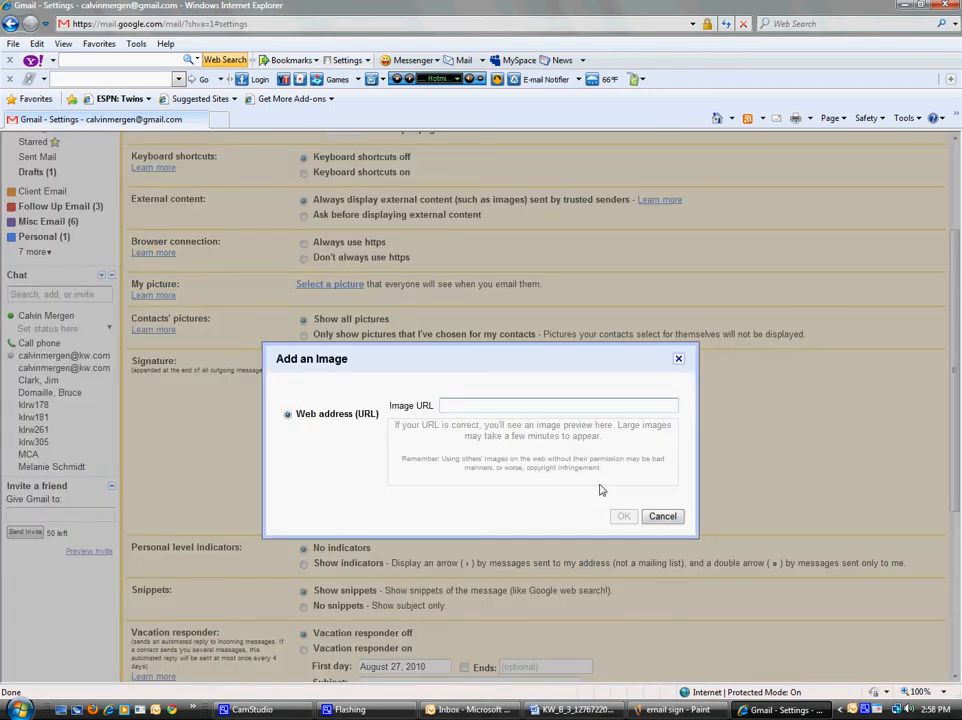
pyautogui.click(662, 516)
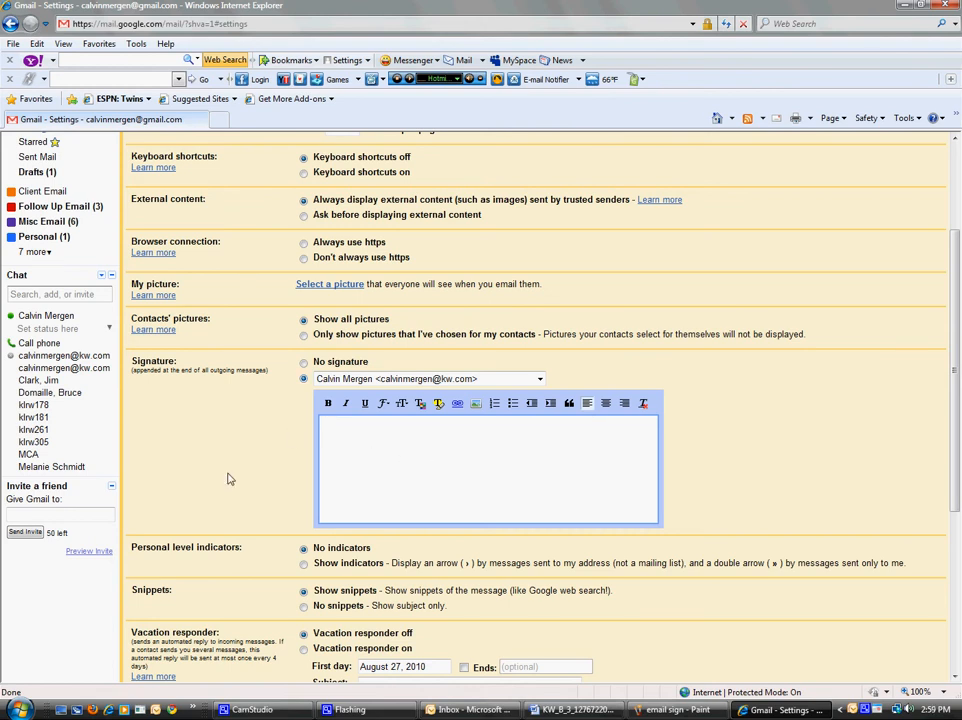
pyautogui.scroll(-3, 228, 479)
pyautogui.scroll(5, 228, 479)
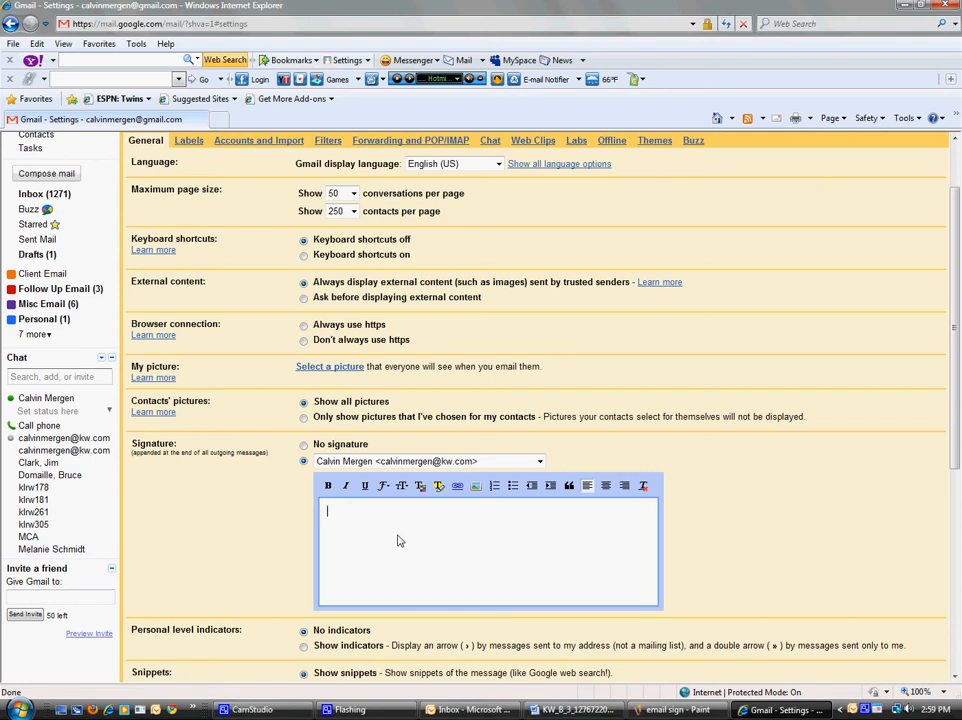
pyautogui.scroll(-2, 459, 543)
pyautogui.scroll(4, 459, 543)
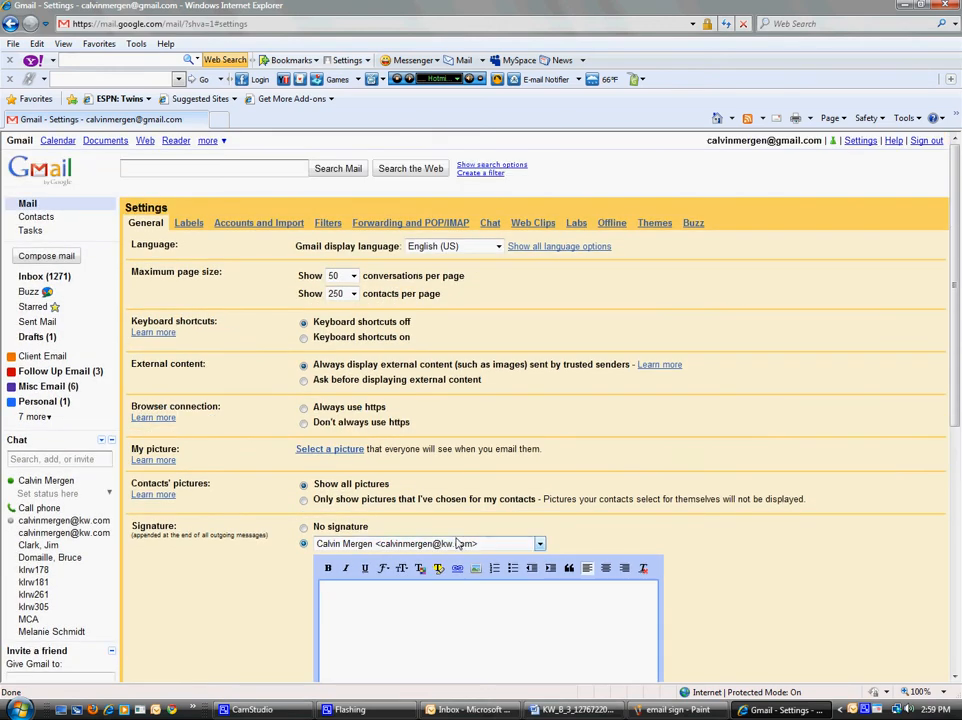